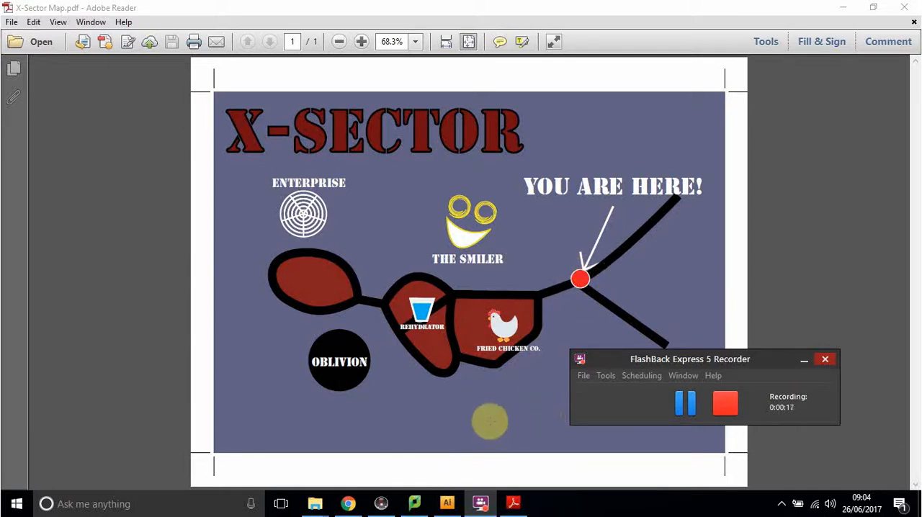
# Step: Switch to Adobe Illustrator with the map1.ai artwork and search the computer for "illus"
pyautogui.moveTo(449, 508)
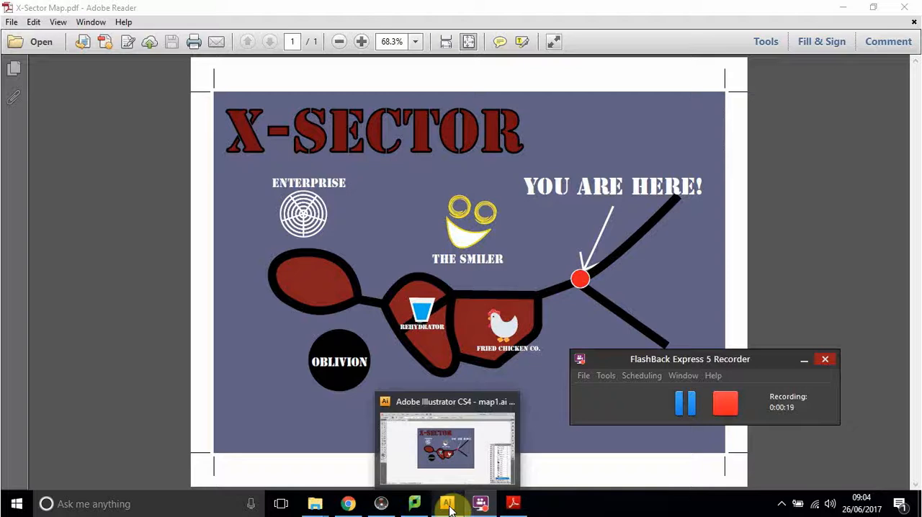
pyautogui.click(452, 465)
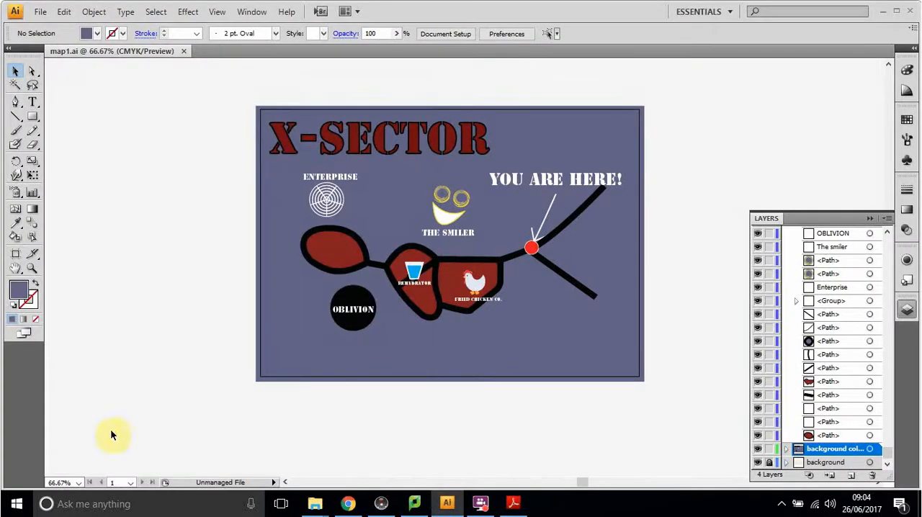
pyautogui.click(16, 504)
pyautogui.click(44, 502)
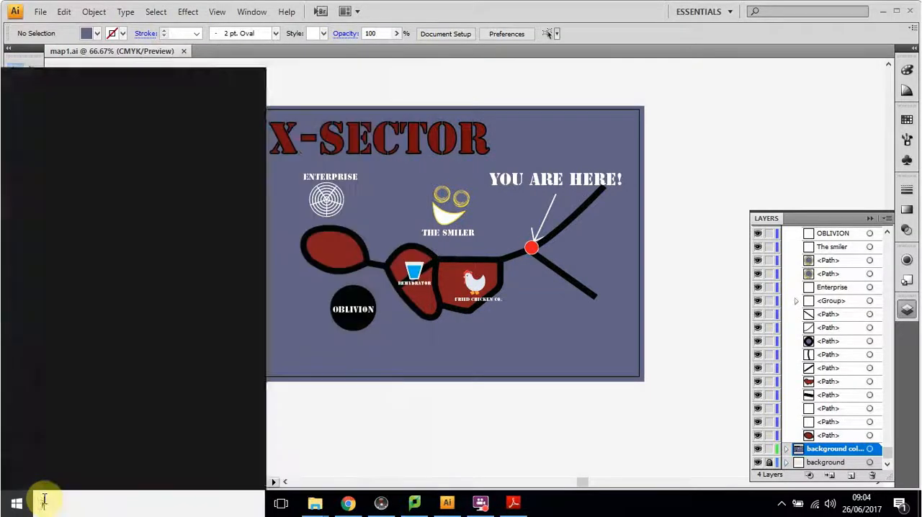
pyautogui.write('illus')
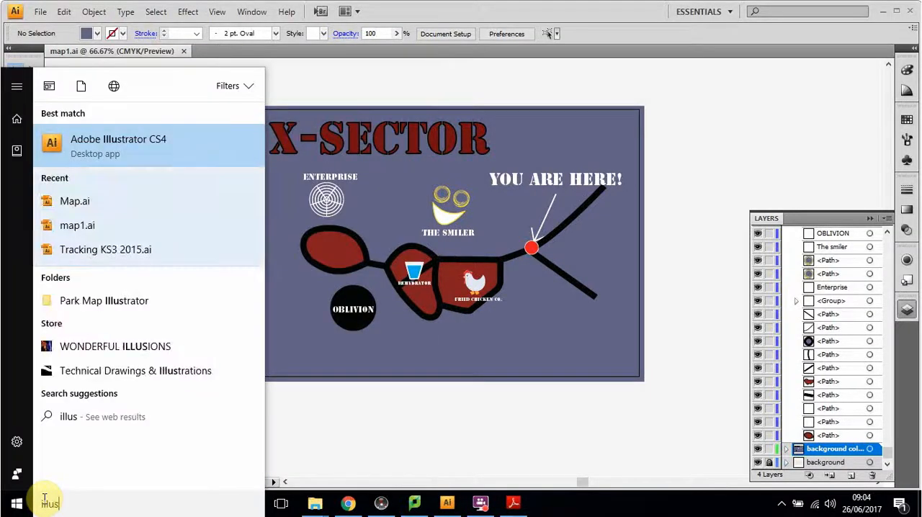
pyautogui.click(649, 95)
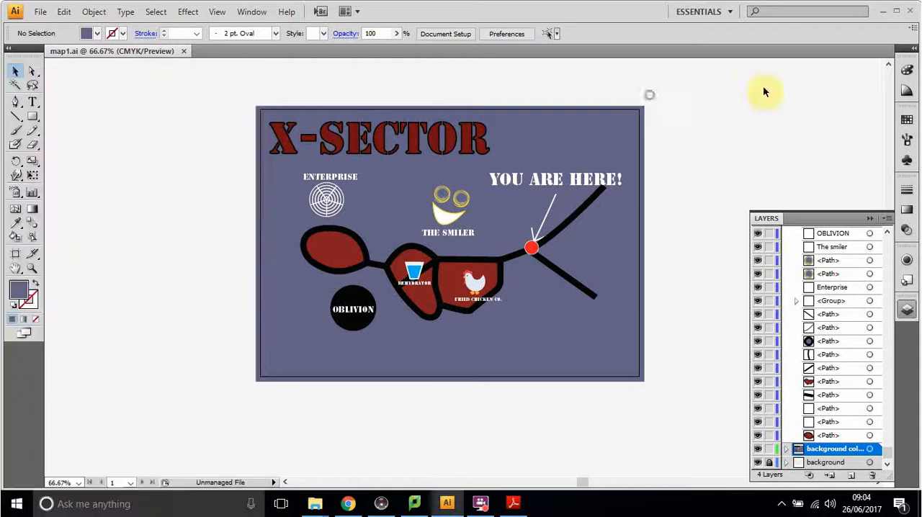
# Step: Return to the X-Sector Map PDF and examine the path edges and the Rehydrator cup artwork up close
pyautogui.click(883, 12)
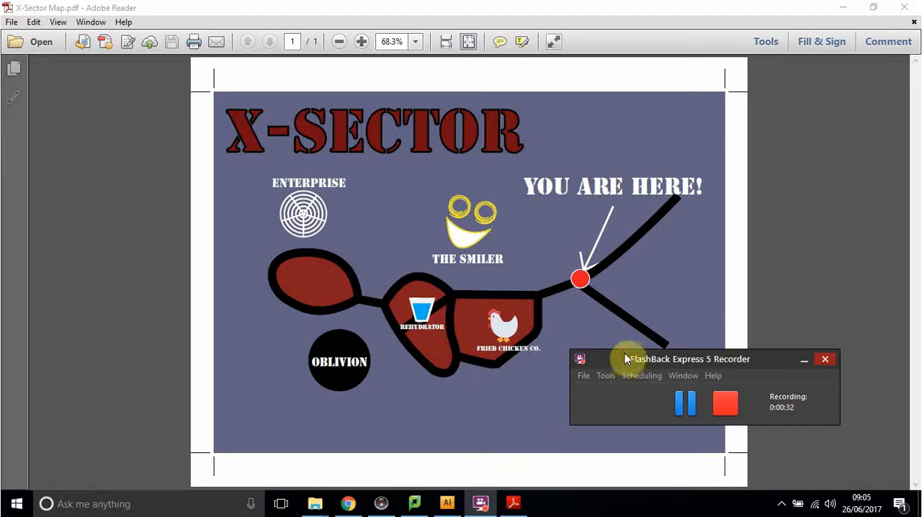
pyautogui.moveTo(654, 360); pyautogui.dragTo(842, 301)
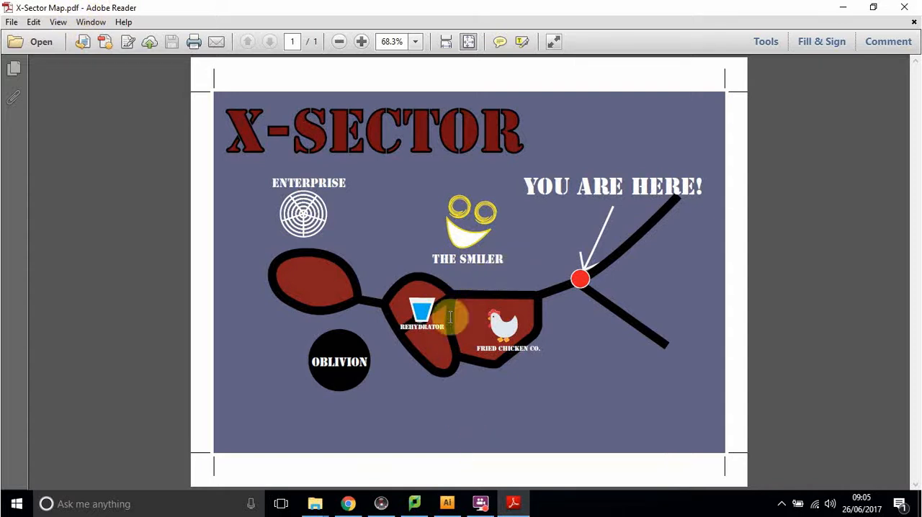
pyautogui.scroll(1, 502, 271)
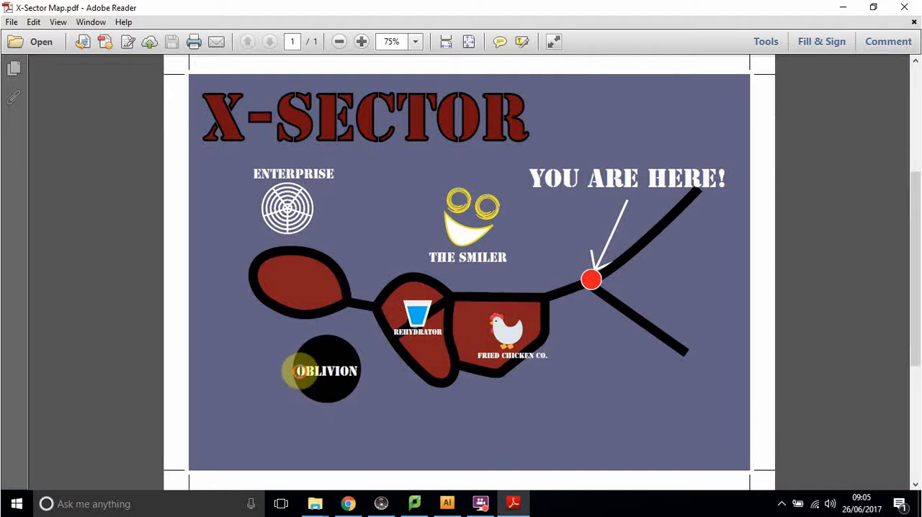
pyautogui.scroll(5, 432, 319)
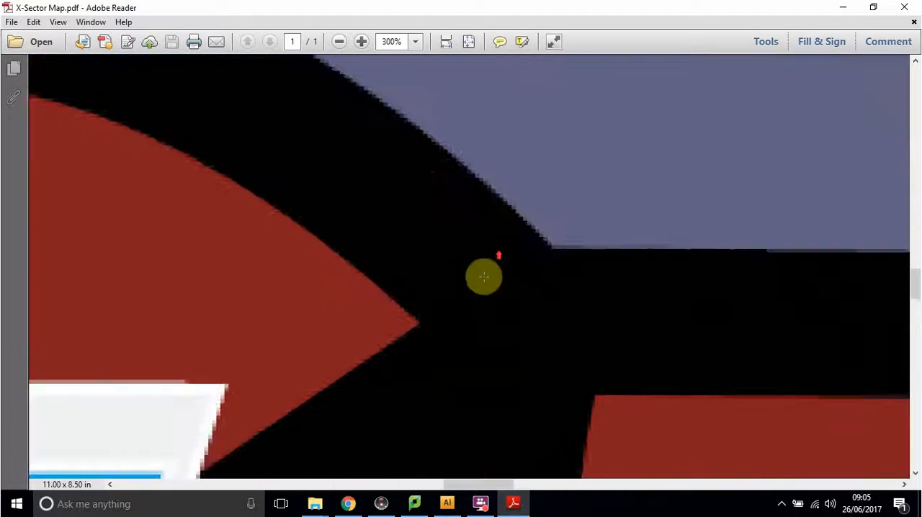
pyautogui.scroll(4, 404, 288)
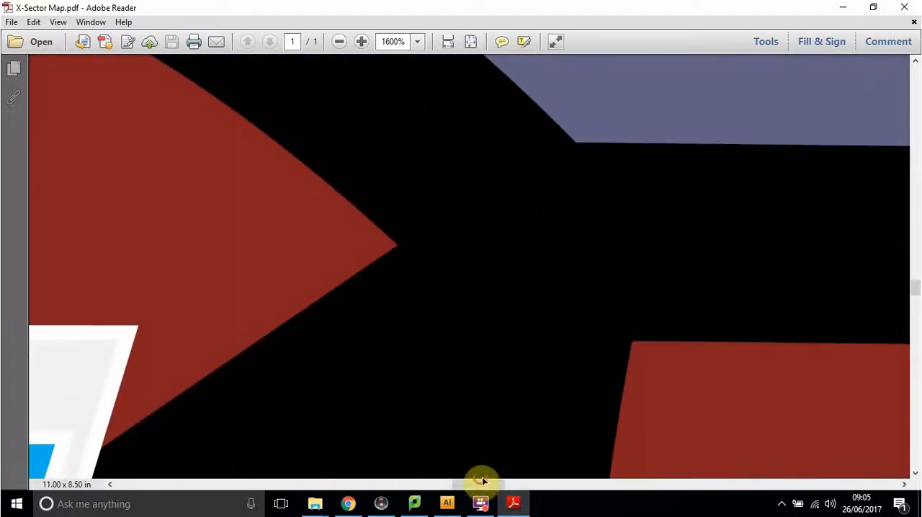
pyautogui.moveTo(481, 482); pyautogui.dragTo(455, 484)
pyautogui.scroll(-3, 449, 270)
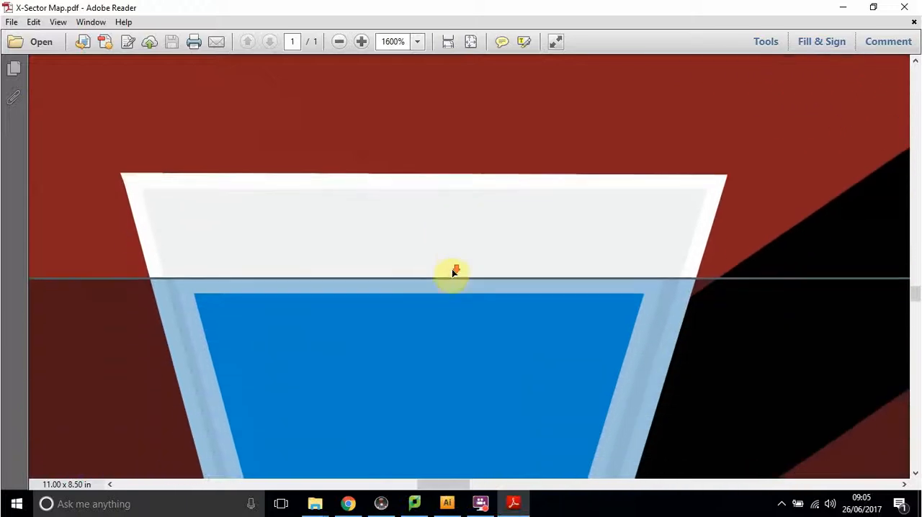
pyautogui.scroll(-2, 454, 272)
pyautogui.scroll(-2, 517, 332)
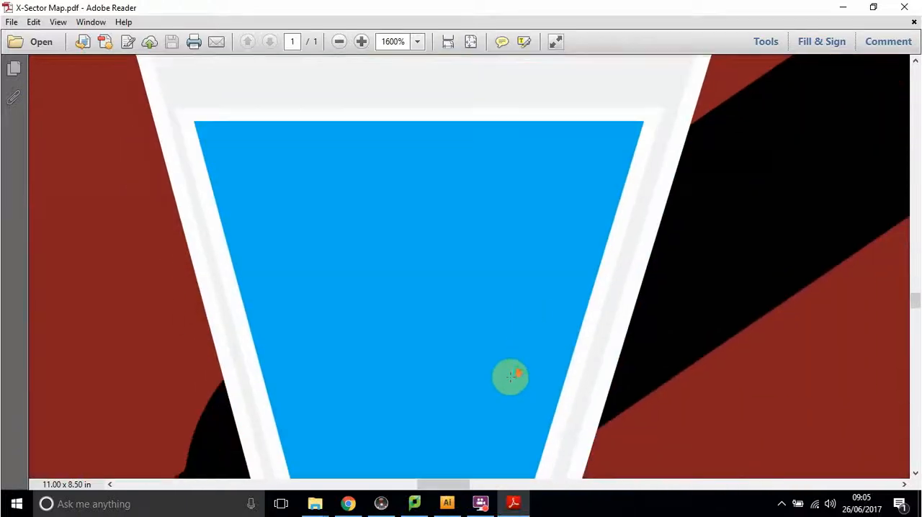
pyautogui.moveTo(439, 484); pyautogui.dragTo(473, 484)
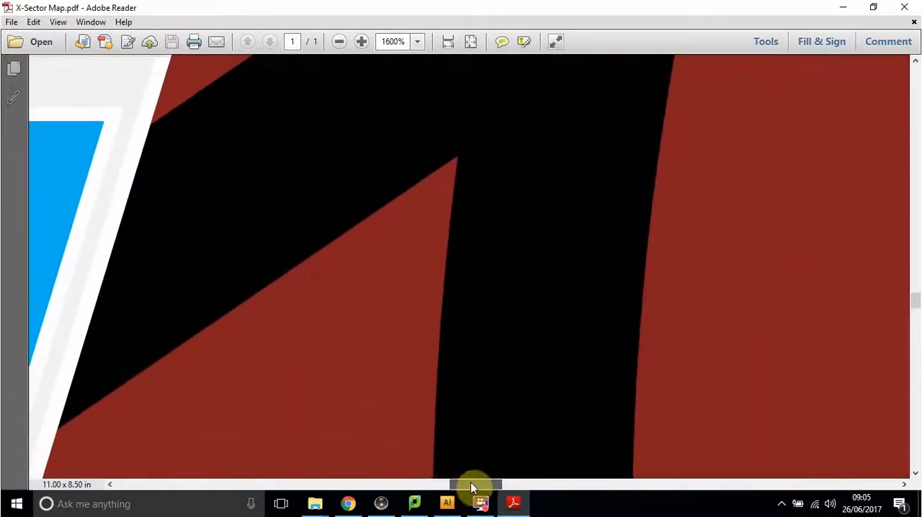
pyautogui.scroll(-5, 566, 210)
pyautogui.scroll(1, 578, 214)
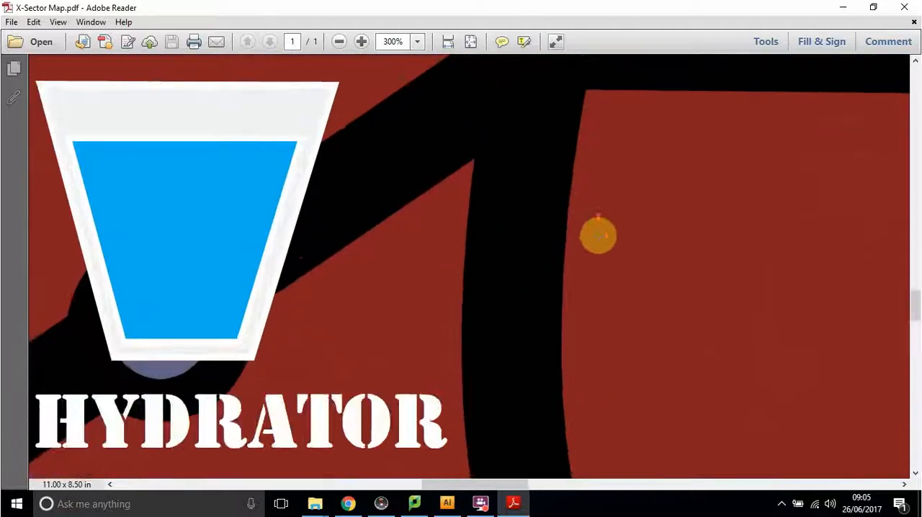
# Step: Examine the Fried Chicken Co. chicken and The Smiler logo in the PDF at high magnification, ending on the whole map
pyautogui.moveTo(383, 487); pyautogui.dragTo(513, 488)
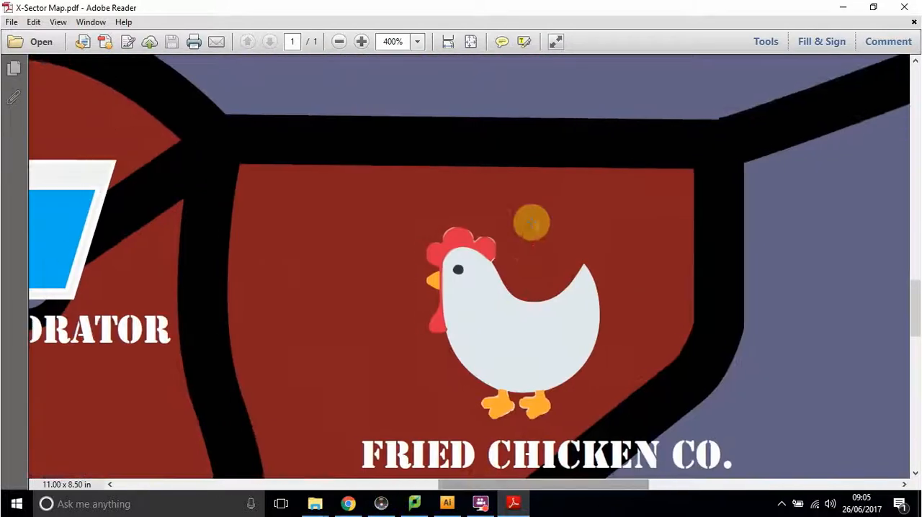
pyautogui.scroll(-1, 533, 209)
pyautogui.scroll(3, 547, 216)
pyautogui.scroll(5, 550, 206)
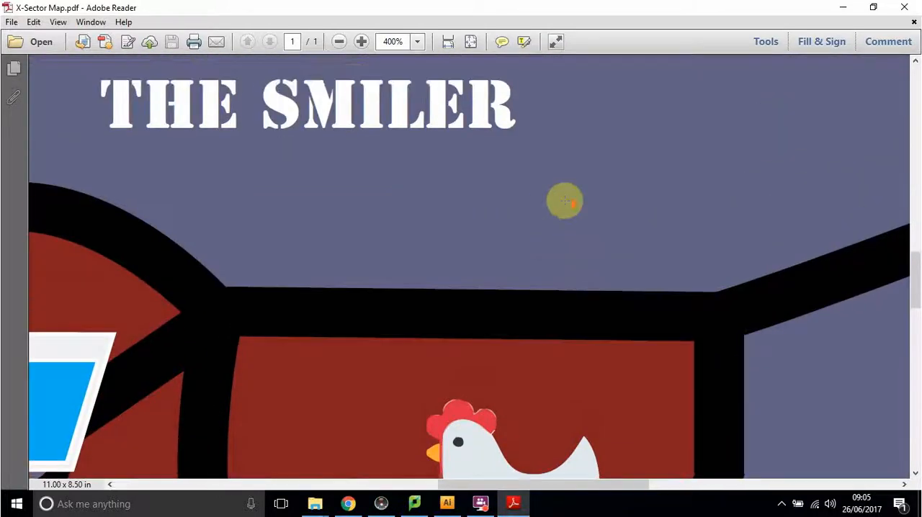
pyautogui.scroll(3, 357, 151)
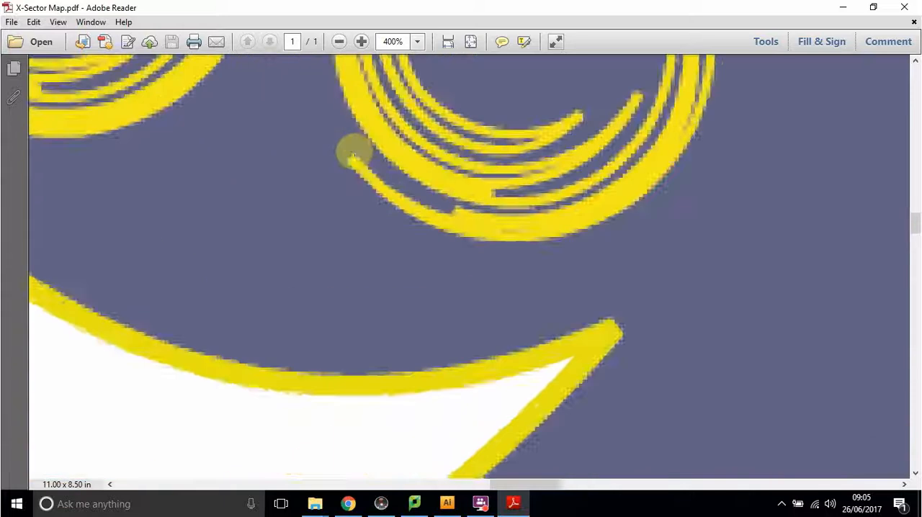
pyautogui.scroll(5, 466, 184)
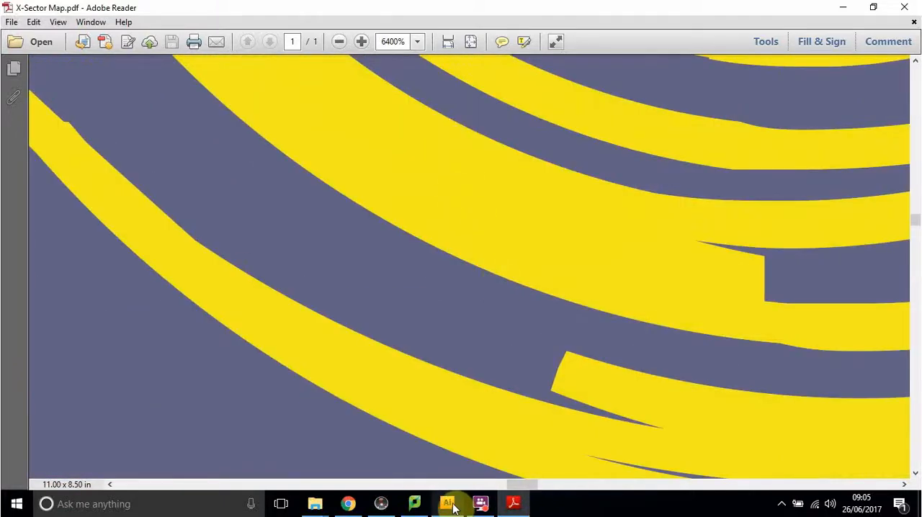
pyautogui.moveTo(453, 508)
pyautogui.scroll(-15, 502, 309)
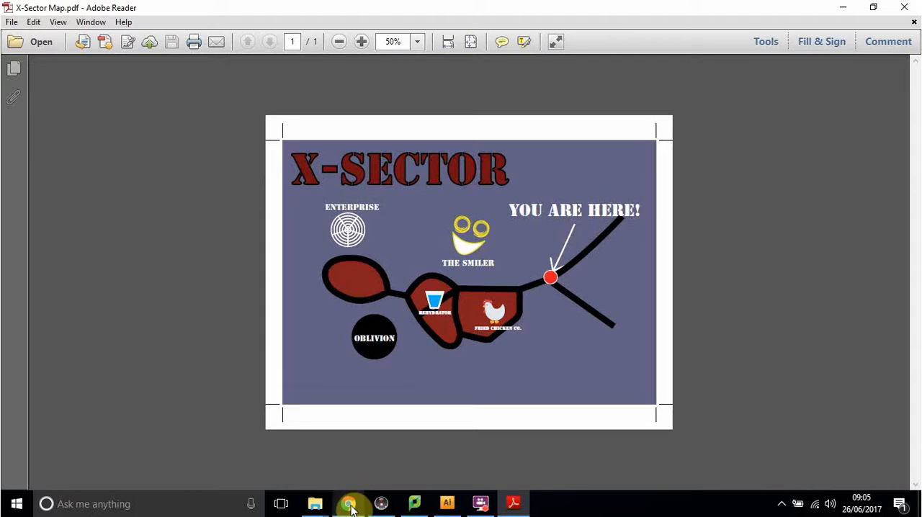
# Step: Switch to Google Maps in Chrome and examine the satellite view around X-Sector
pyautogui.moveTo(352, 509)
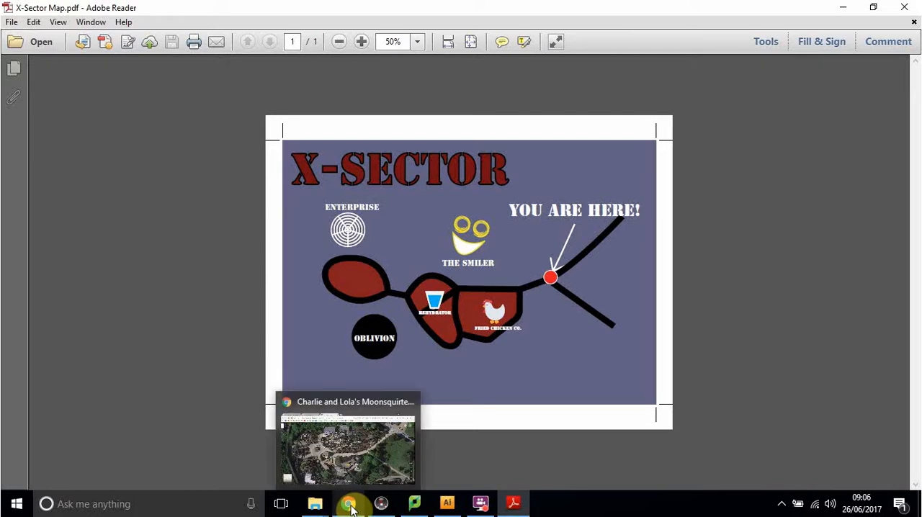
pyautogui.click(351, 509)
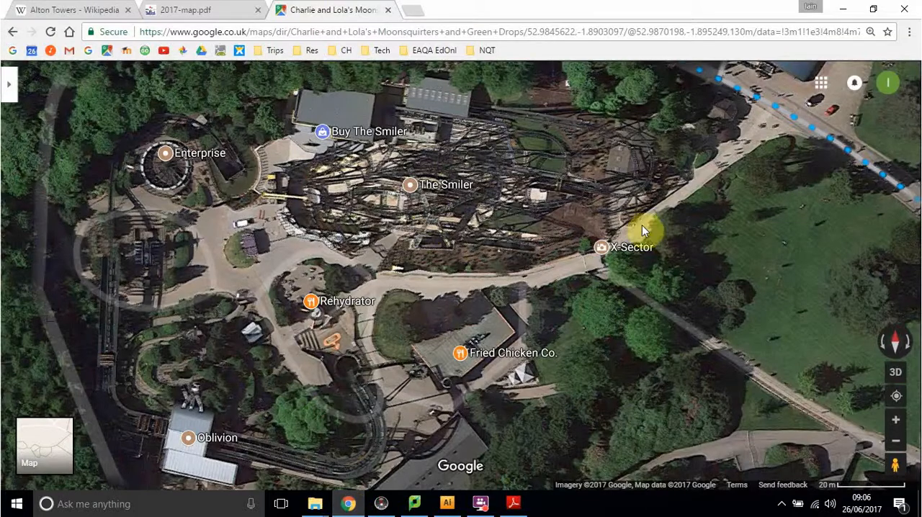
pyautogui.scroll(-5, 466, 252)
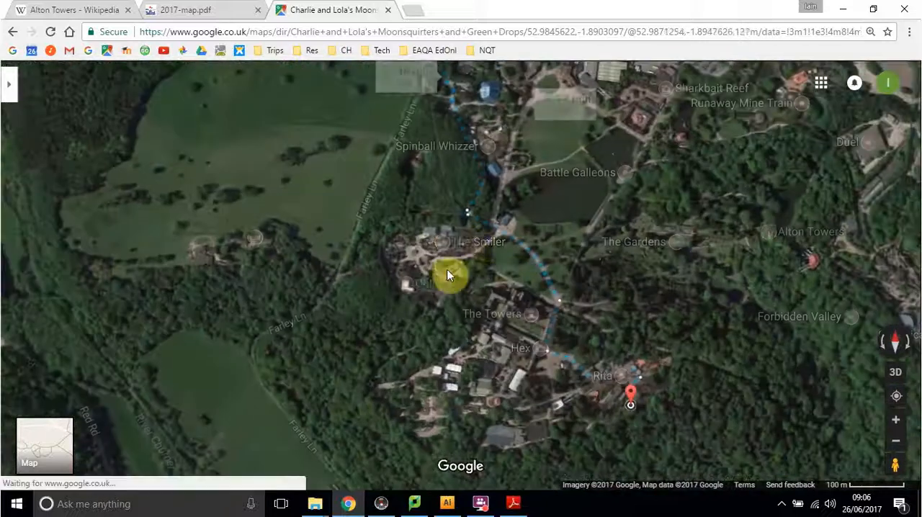
pyautogui.scroll(3, 461, 266)
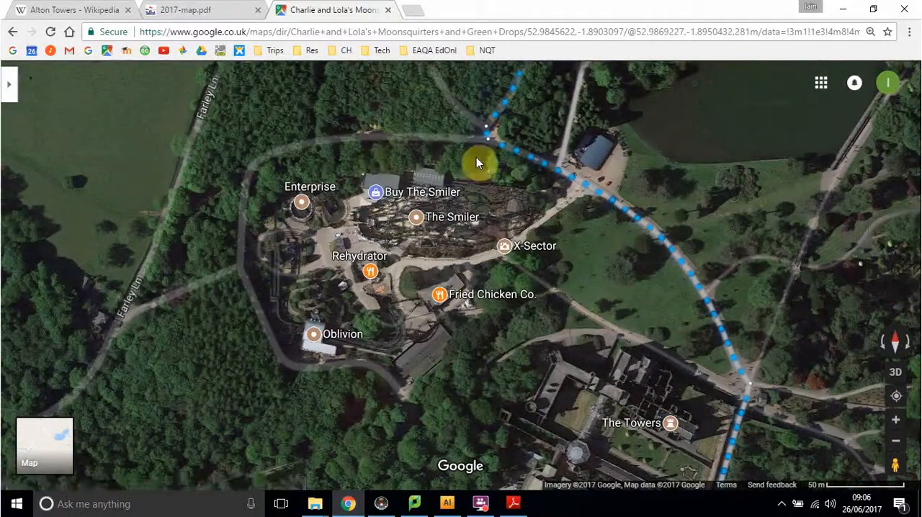
# Step: Survey the satellite imagery of the wider Alton Towers park, from The Towers to Forbidden Valley, ending on X-Sector
pyautogui.moveTo(645, 334); pyautogui.dragTo(442, 107)
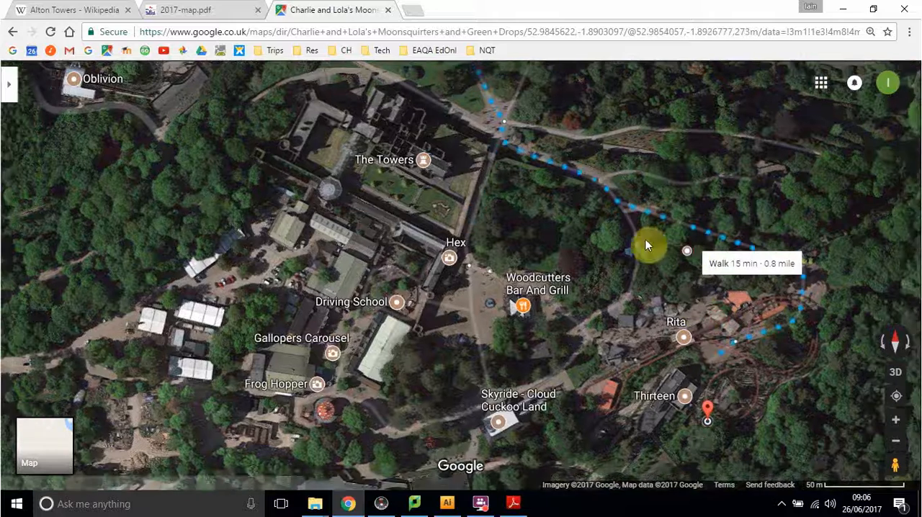
pyautogui.moveTo(646, 239); pyautogui.dragTo(663, 407)
pyautogui.scroll(-2, 467, 292)
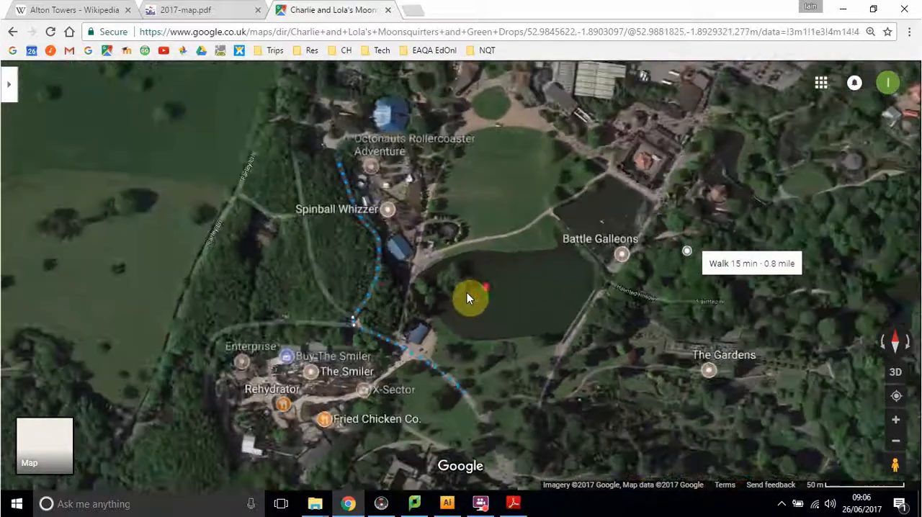
pyautogui.moveTo(510, 325); pyautogui.dragTo(503, 398)
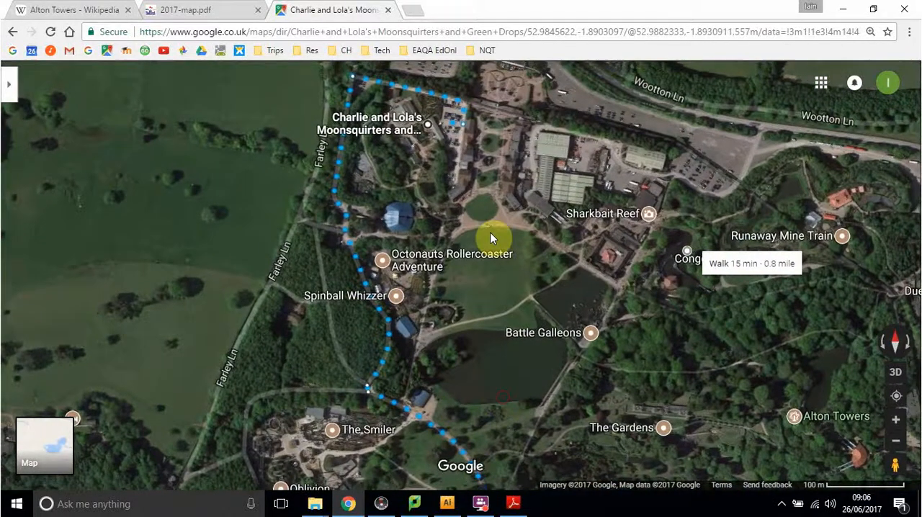
pyautogui.moveTo(636, 379); pyautogui.dragTo(410, 208)
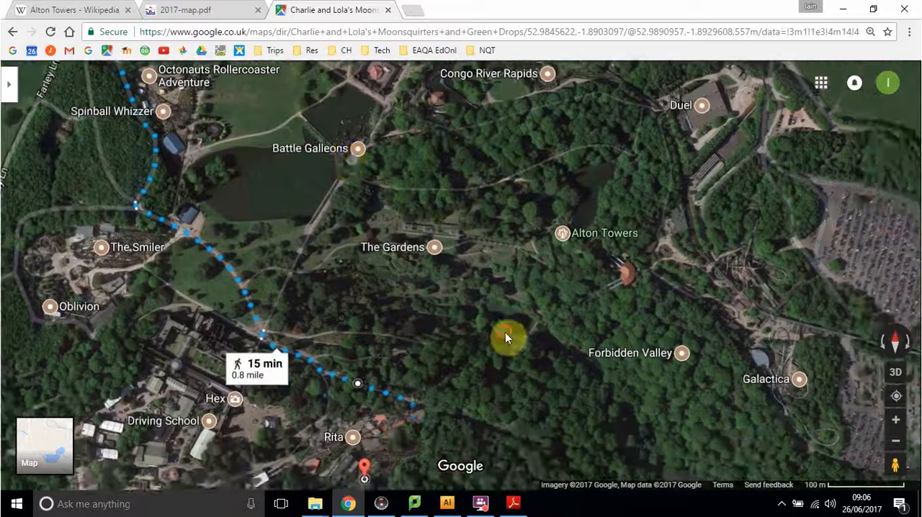
pyautogui.moveTo(505, 337); pyautogui.dragTo(605, 242)
pyautogui.moveTo(411, 237); pyautogui.dragTo(565, 335)
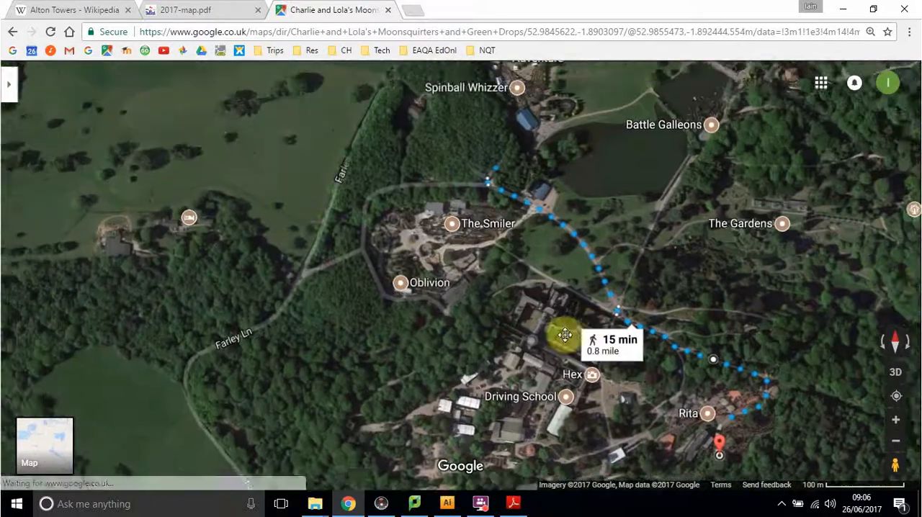
pyautogui.scroll(4, 463, 284)
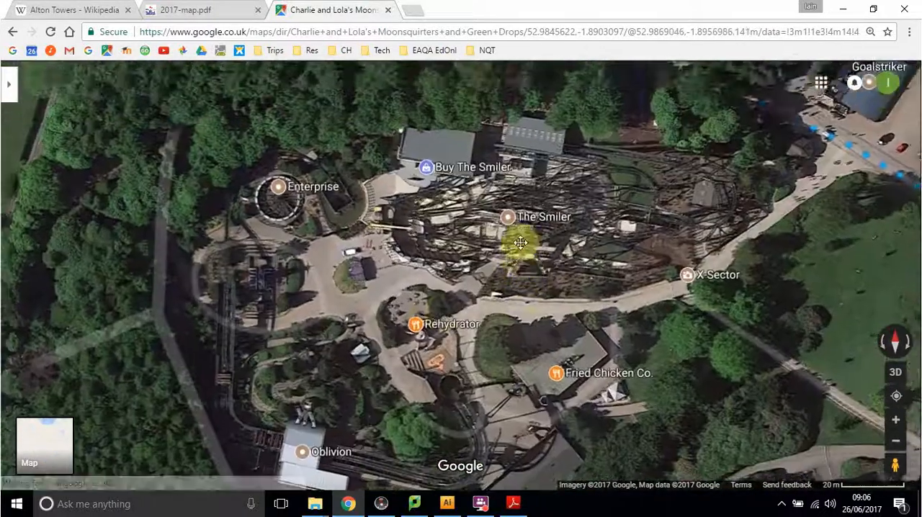
# Step: Change the Google Maps view of X-Sector from satellite imagery to the plain map to show the footpath outlines
pyautogui.moveTo(520, 243); pyautogui.dragTo(517, 218)
pyautogui.click(45, 446)
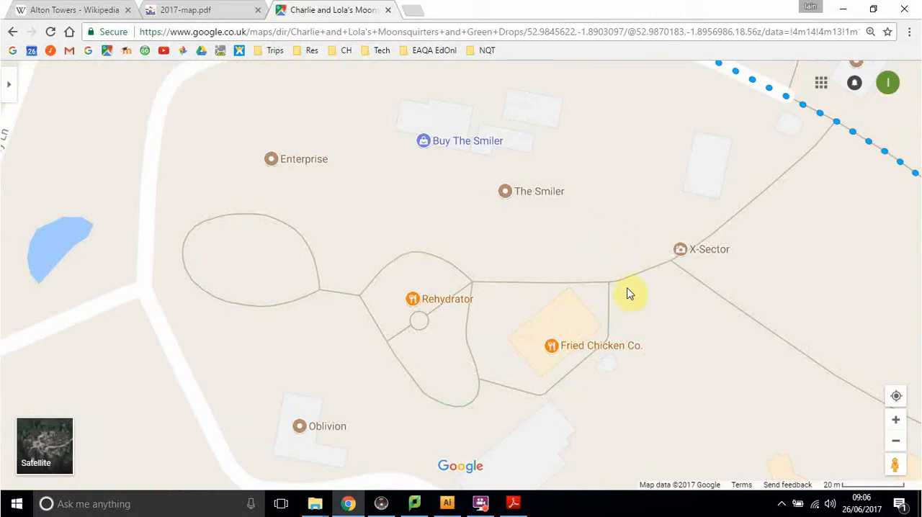
pyautogui.moveTo(677, 325); pyautogui.dragTo(727, 319)
# Step: Open the official 2017-map.pdf park map and examine its illustrated areas, key and attraction lists
pyautogui.click(186, 10)
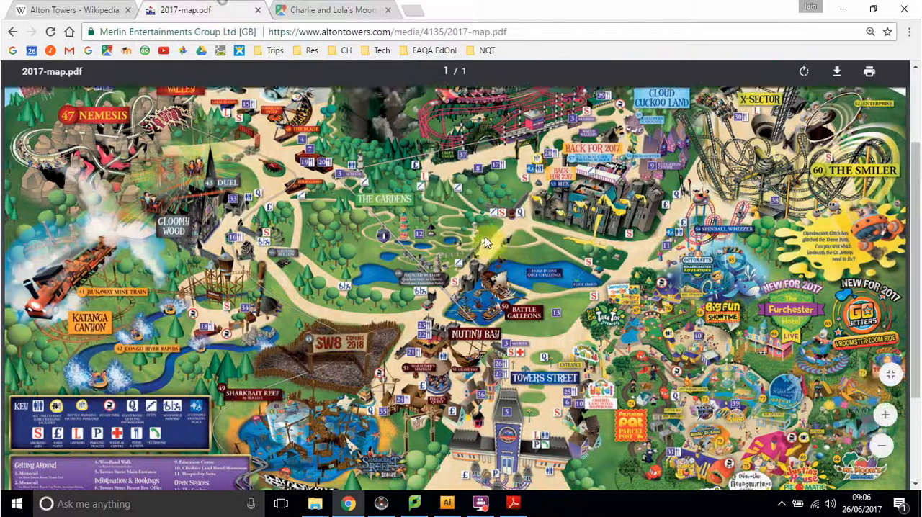
pyautogui.scroll(-3, 651, 241)
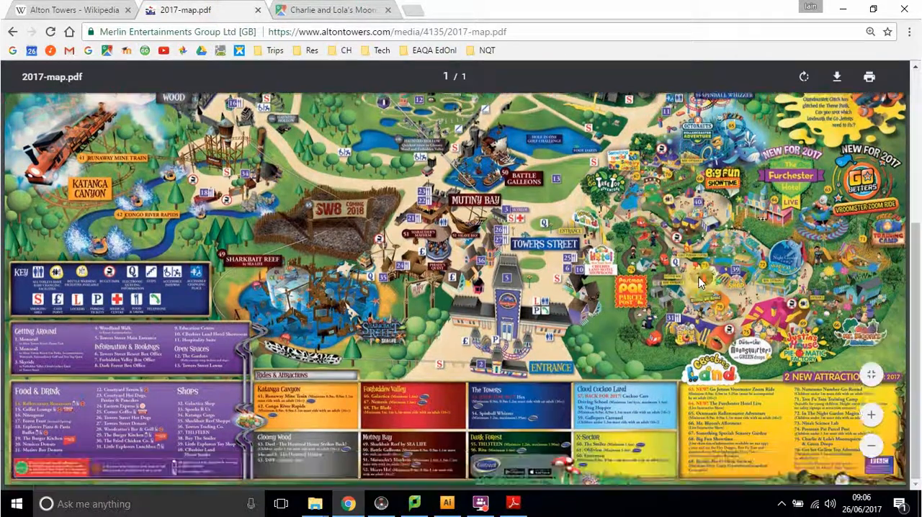
pyautogui.scroll(4, 699, 282)
pyautogui.scroll(1, 701, 282)
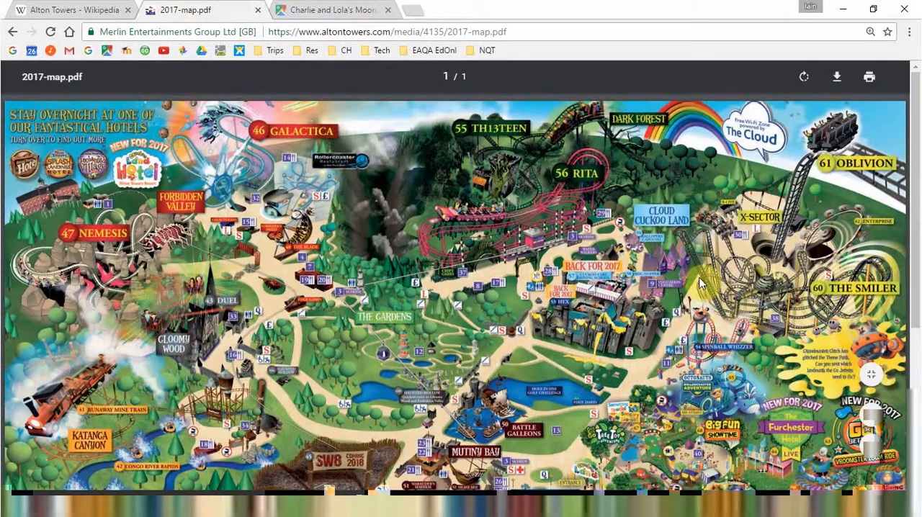
pyautogui.moveTo(919, 196); pyautogui.dragTo(917, 277)
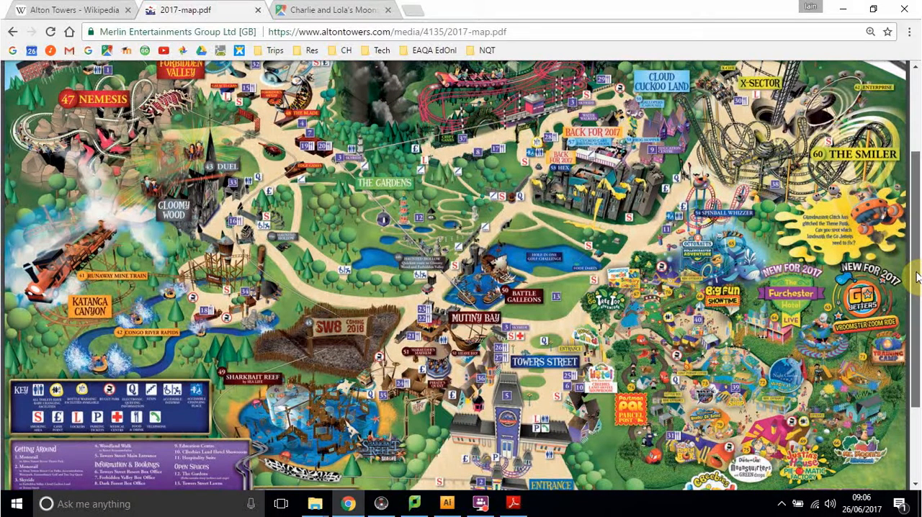
pyautogui.moveTo(917, 272)
pyautogui.mouseDown()
pyautogui.moveTo(915, 338)
pyautogui.moveTo(916, 253)
pyautogui.moveTo(915, 290)
pyautogui.mouseUp()
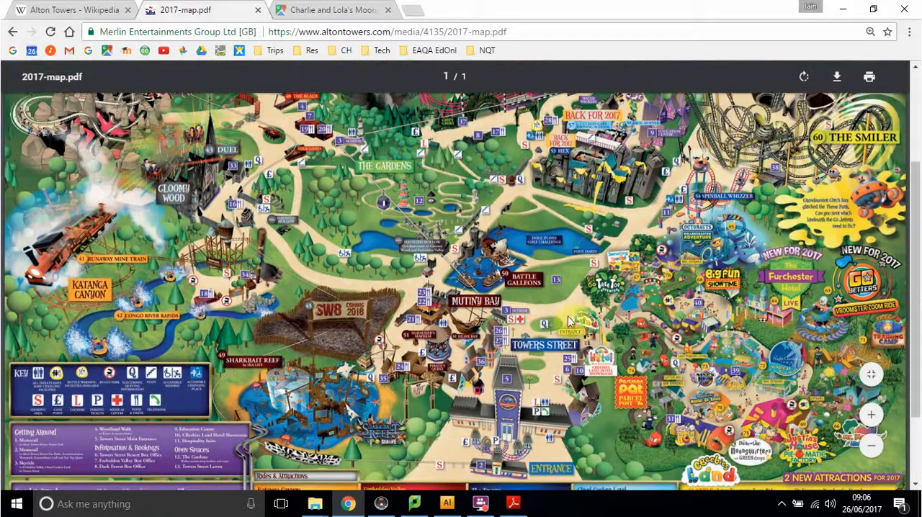
# Step: Compare the park-wide footpath layout on the plain Google map with the illustrated 2017-map.pdf, including its upper areas
pyautogui.click(321, 13)
pyautogui.scroll(-3, 562, 186)
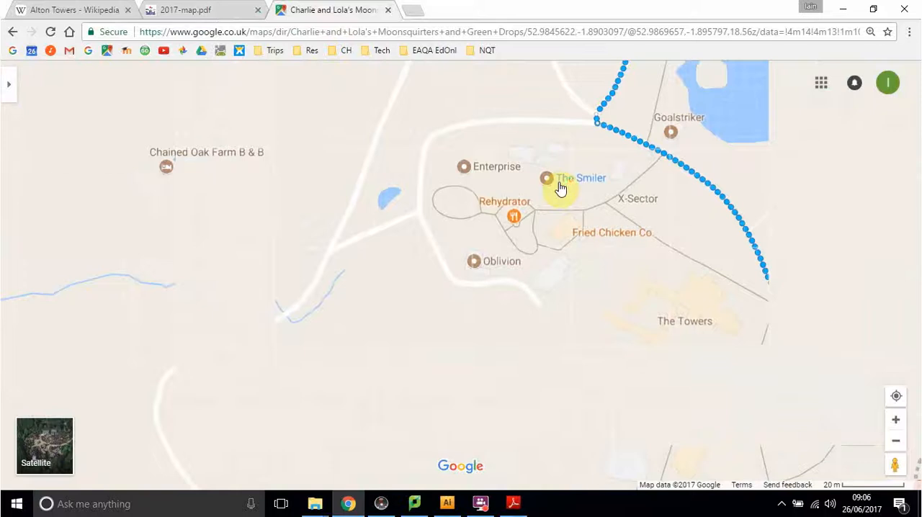
pyautogui.moveTo(638, 140)
pyautogui.mouseDown()
pyautogui.moveTo(507, 304)
pyautogui.moveTo(507, 321)
pyautogui.mouseUp()
pyautogui.scroll(-2, 538, 240)
pyautogui.moveTo(510, 193); pyautogui.dragTo(496, 263)
pyautogui.moveTo(524, 139); pyautogui.dragTo(526, 186)
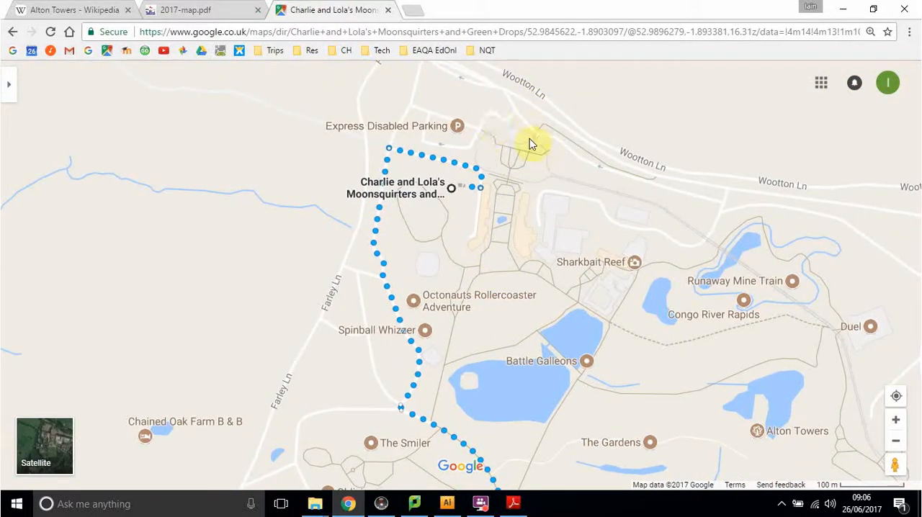
pyautogui.moveTo(502, 281); pyautogui.dragTo(509, 154)
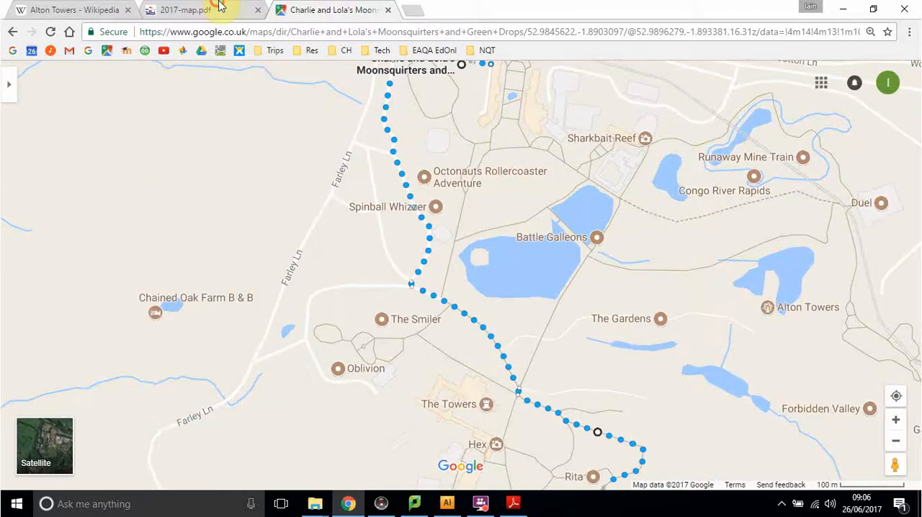
pyautogui.click(208, 10)
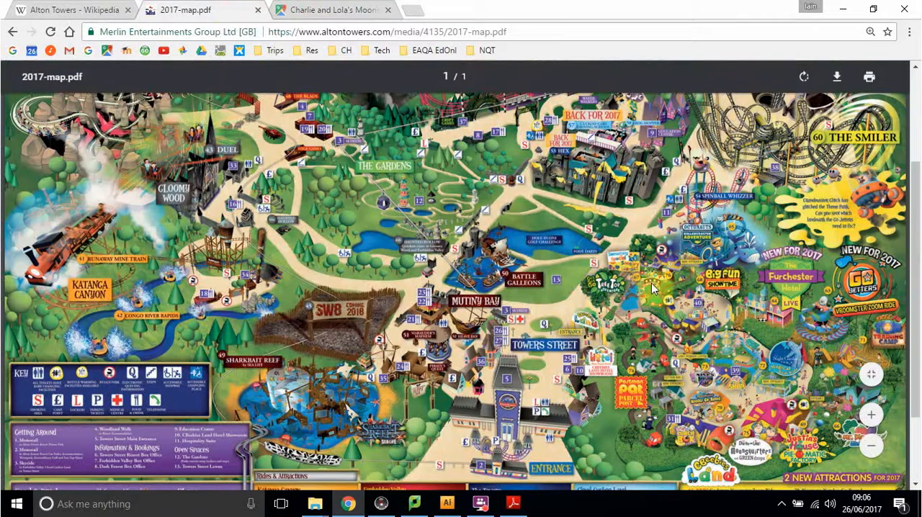
pyautogui.scroll(3, 827, 228)
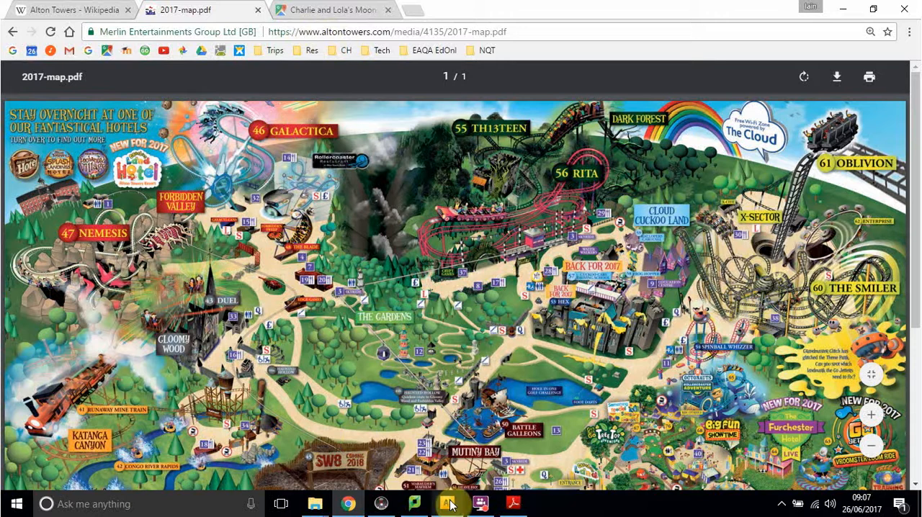
# Step: Switch to Illustrator and create a landscape A4 document named X-Sector, 297 x 210 mm with one artboard in CMYK colour mode
pyautogui.moveTo(448, 508)
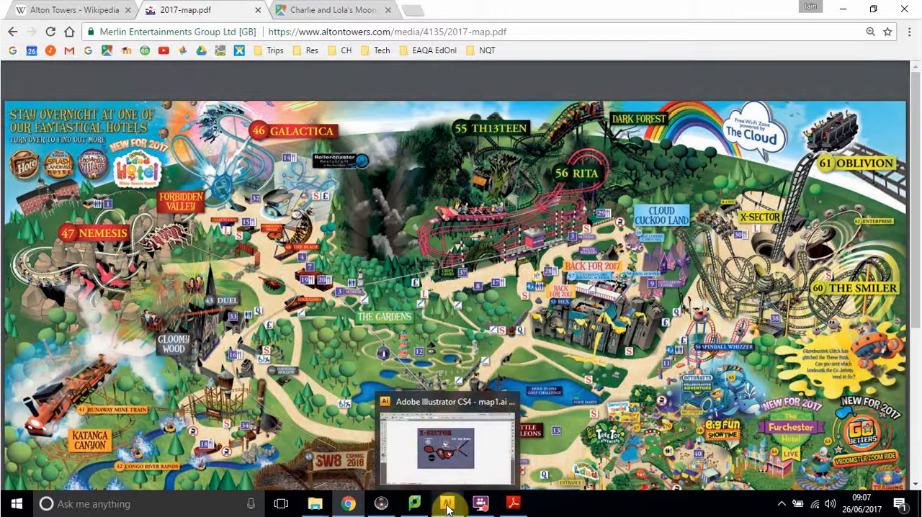
pyautogui.click(447, 506)
pyautogui.click(41, 13)
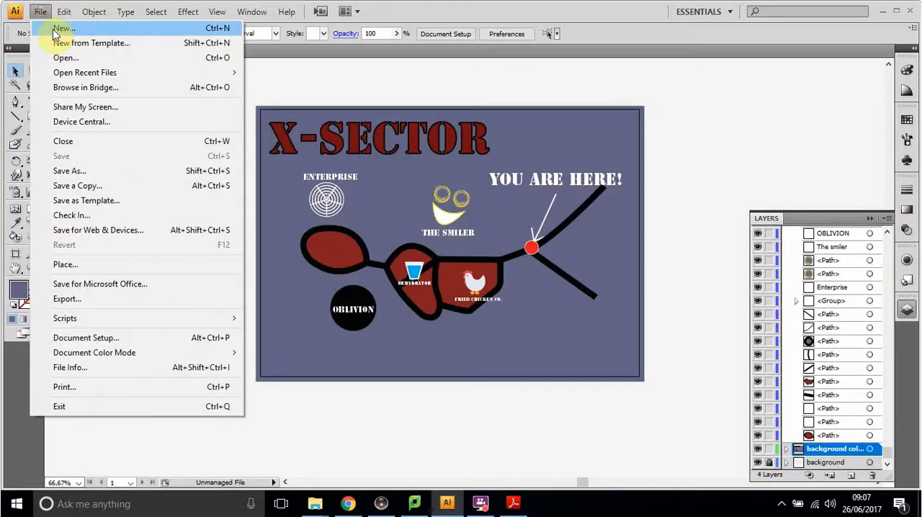
pyautogui.click(56, 33)
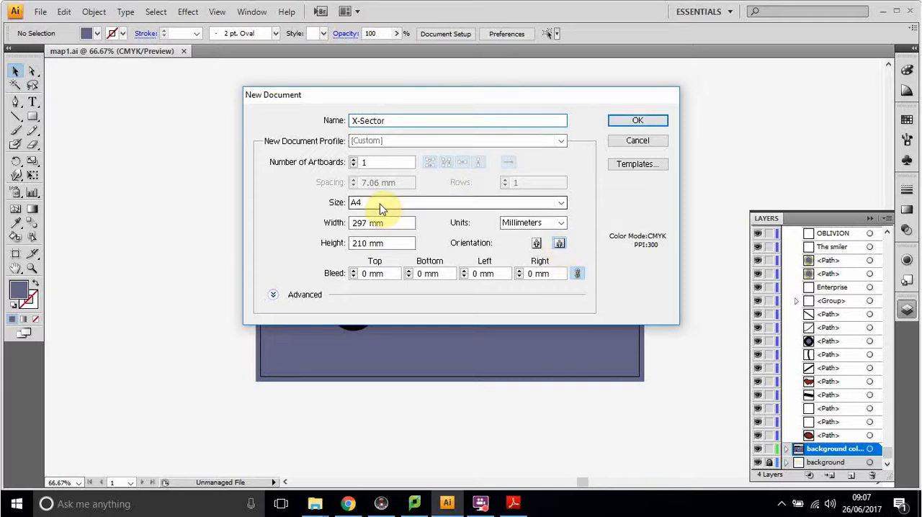
pyautogui.click(274, 296)
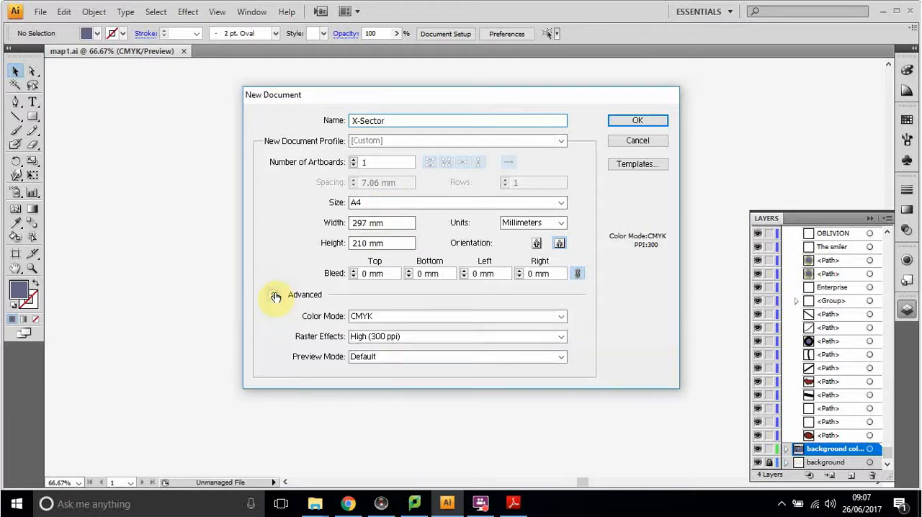
pyautogui.click(364, 318)
pyautogui.click(365, 328)
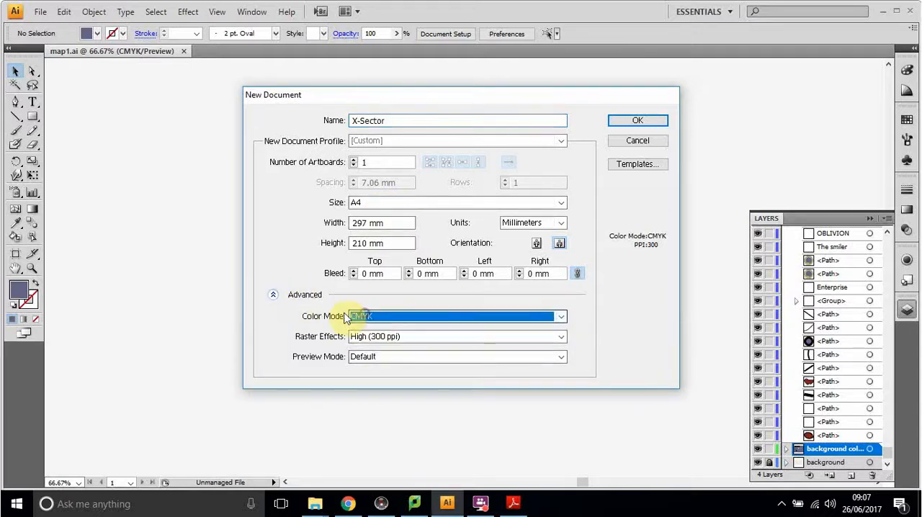
pyautogui.click(273, 296)
pyautogui.click(658, 121)
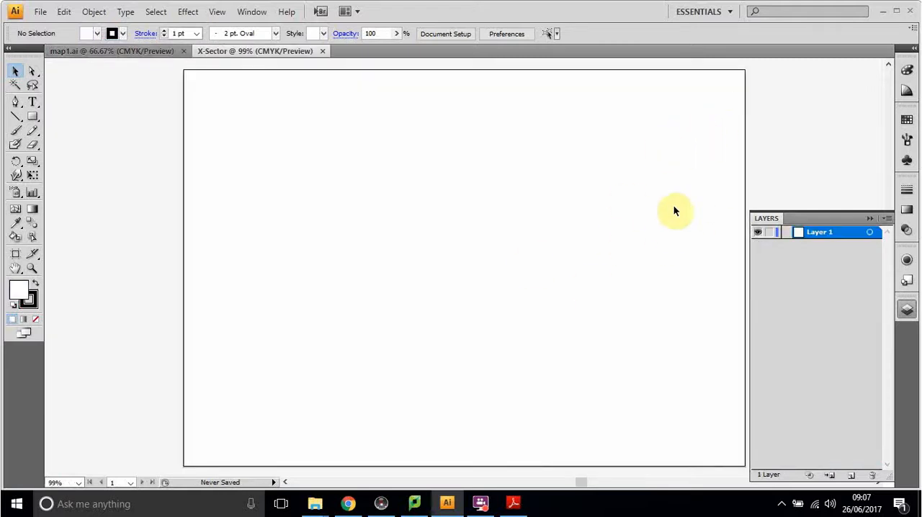
pyautogui.click(910, 310)
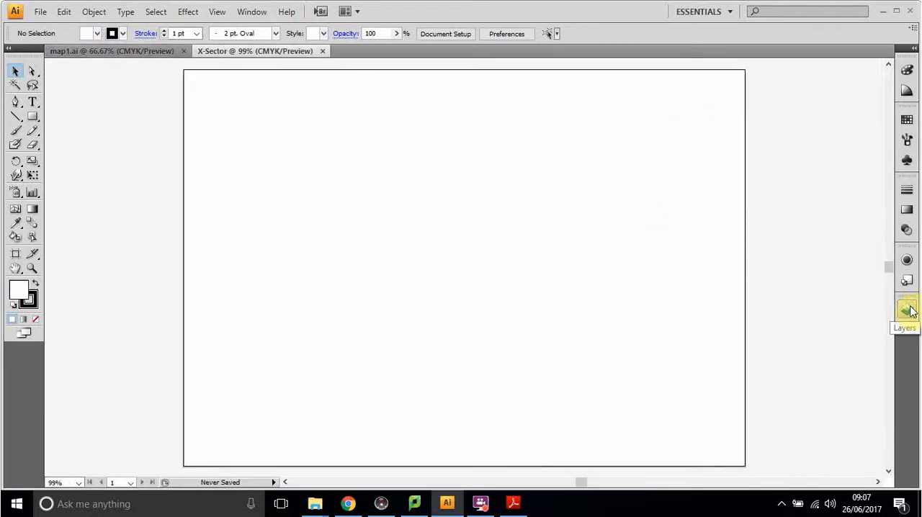
pyautogui.click(907, 311)
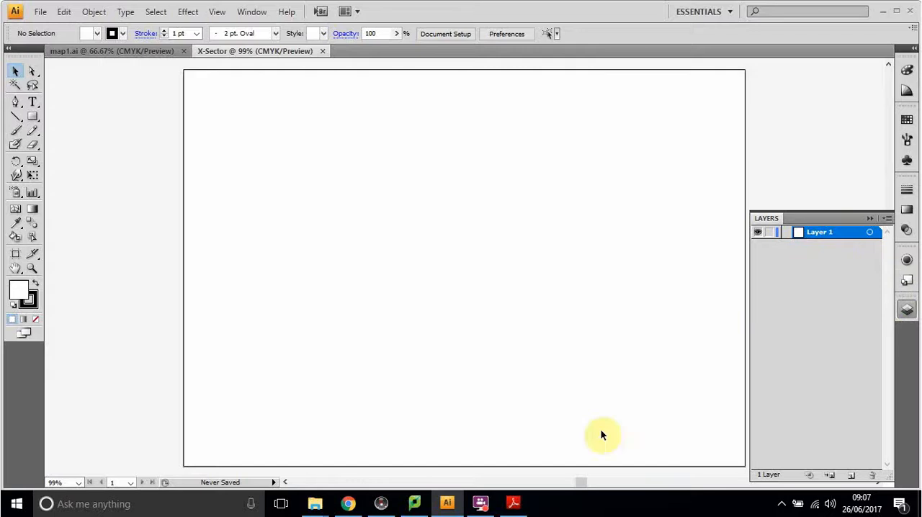
# Step: Switch to the Google Maps page in Chrome and frame the X-Sector footpaths and rides closely, from Enterprise to the fork beside X-Sector
pyautogui.click(349, 504)
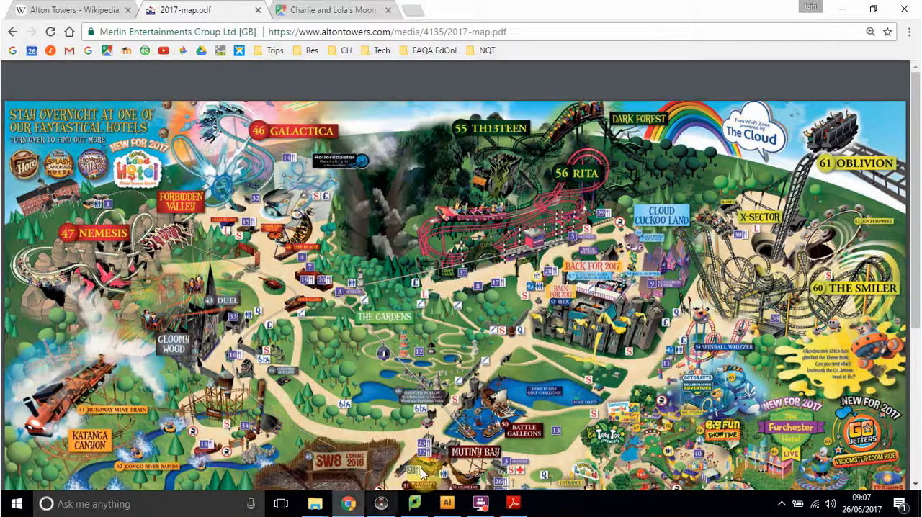
pyautogui.click(331, 10)
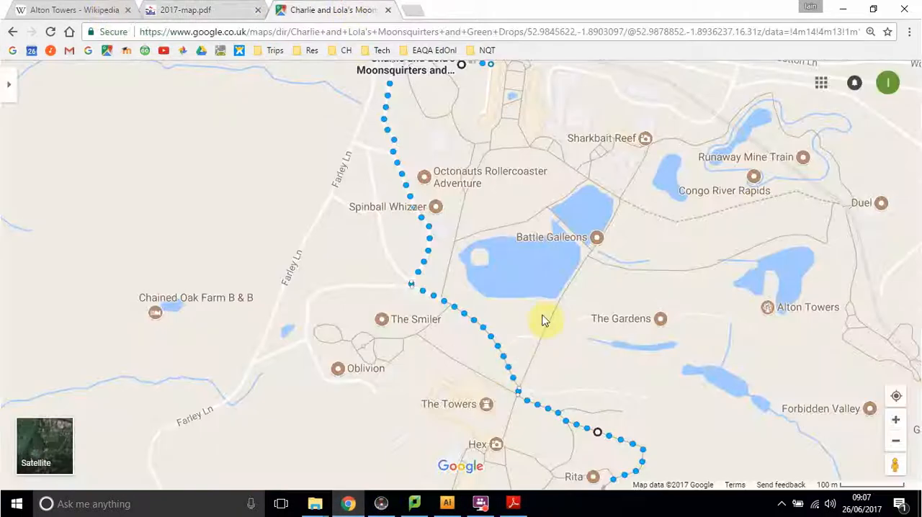
pyautogui.scroll(-2, 555, 290)
pyautogui.moveTo(669, 340); pyautogui.dragTo(702, 288)
pyautogui.scroll(3, 447, 271)
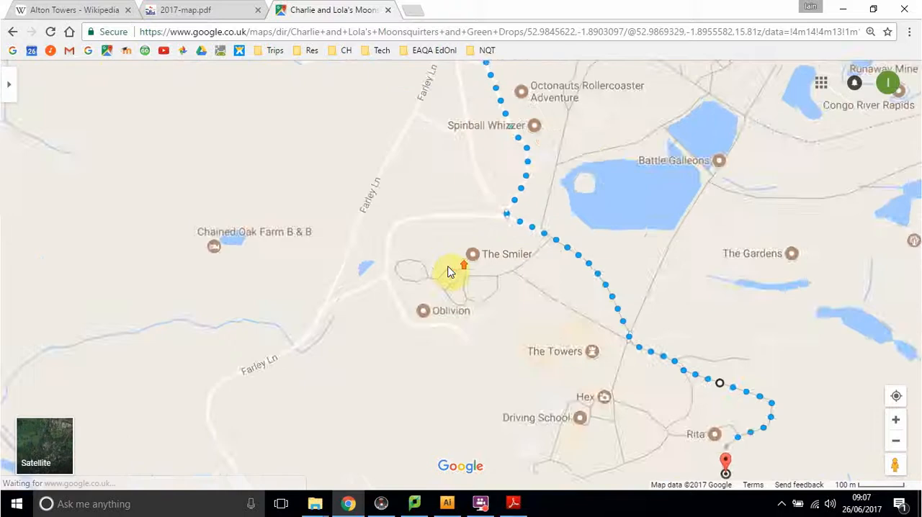
pyautogui.scroll(3, 448, 272)
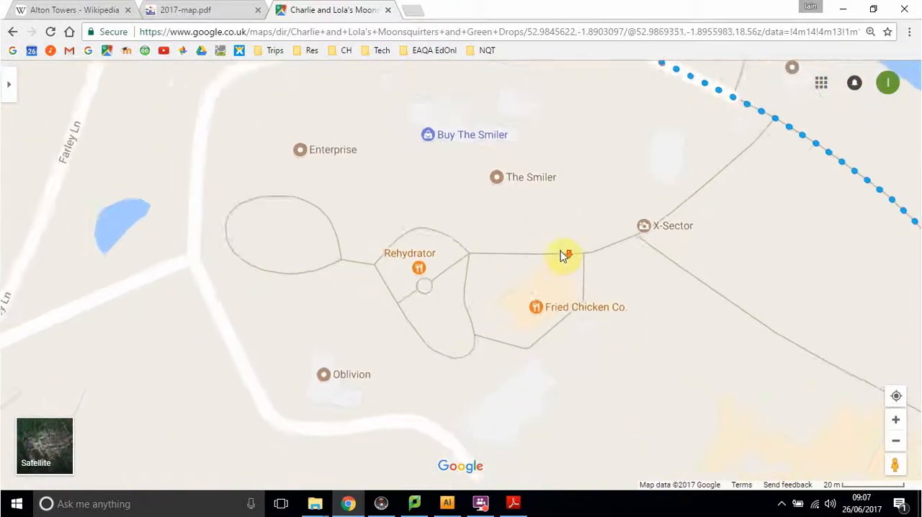
pyautogui.scroll(-2, 564, 255)
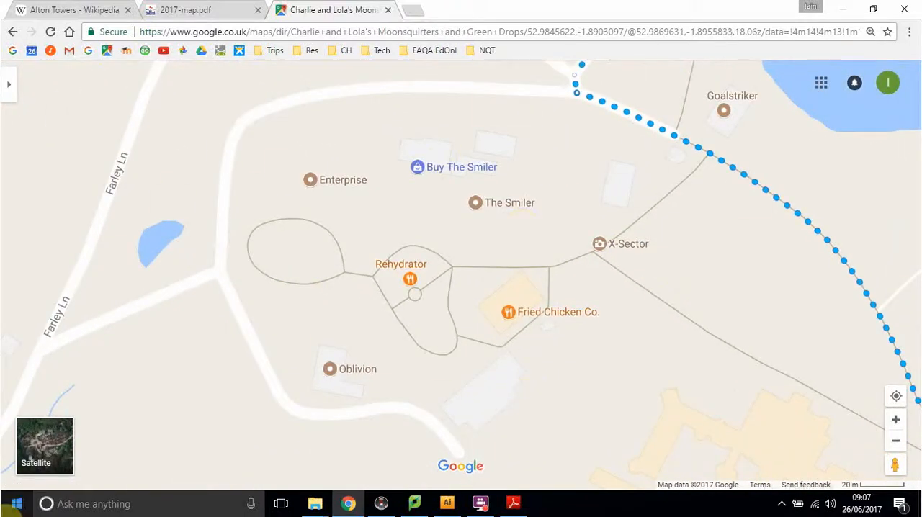
# Step: Capture the framed X-Sector map area as a rectangular screenshot with the Snipping Tool
pyautogui.click(14, 504)
pyautogui.write('s')
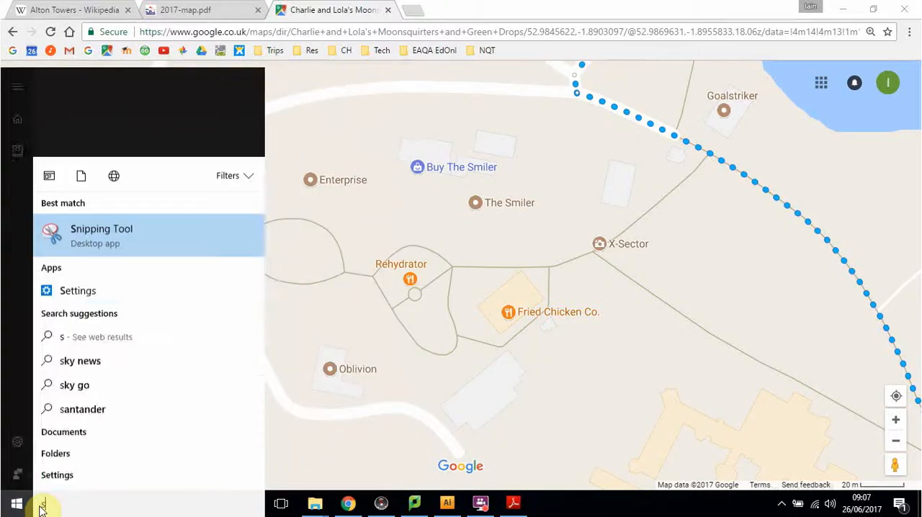
pyautogui.write('ni')
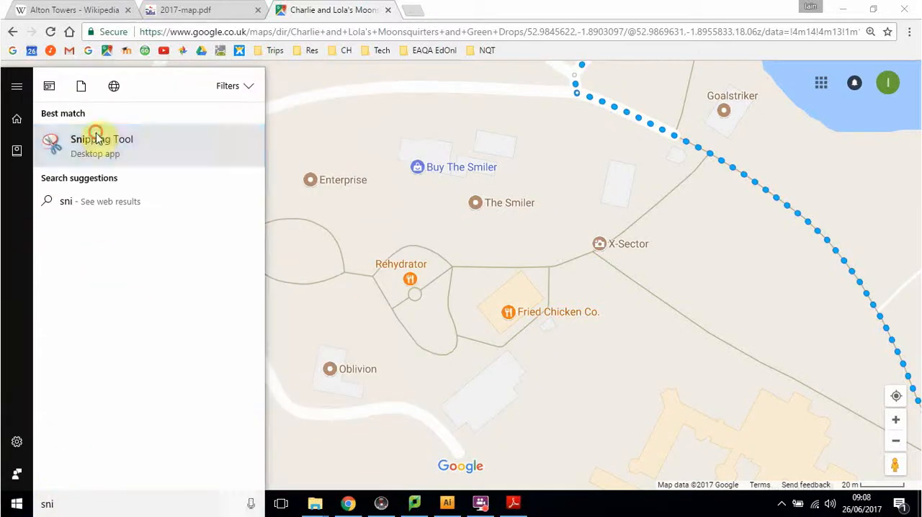
pyautogui.click(97, 136)
pyautogui.click(94, 265)
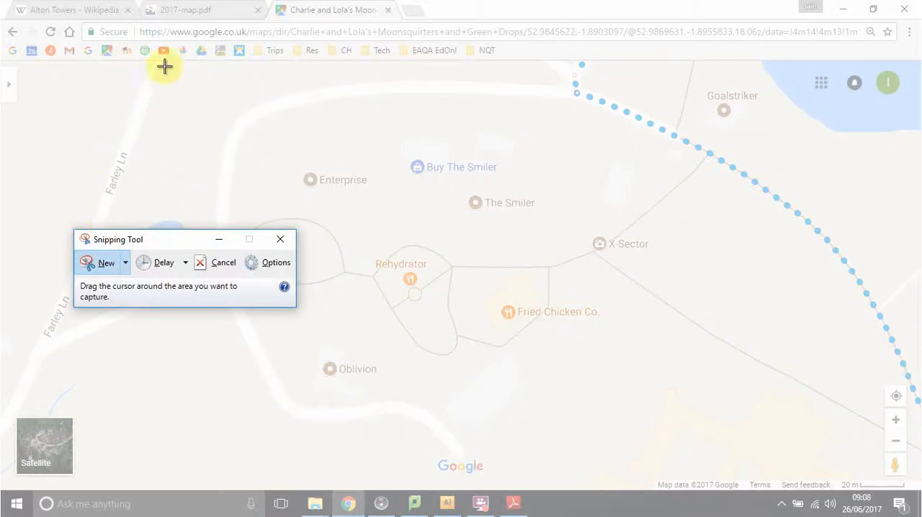
pyautogui.moveTo(159, 72); pyautogui.dragTo(832, 470)
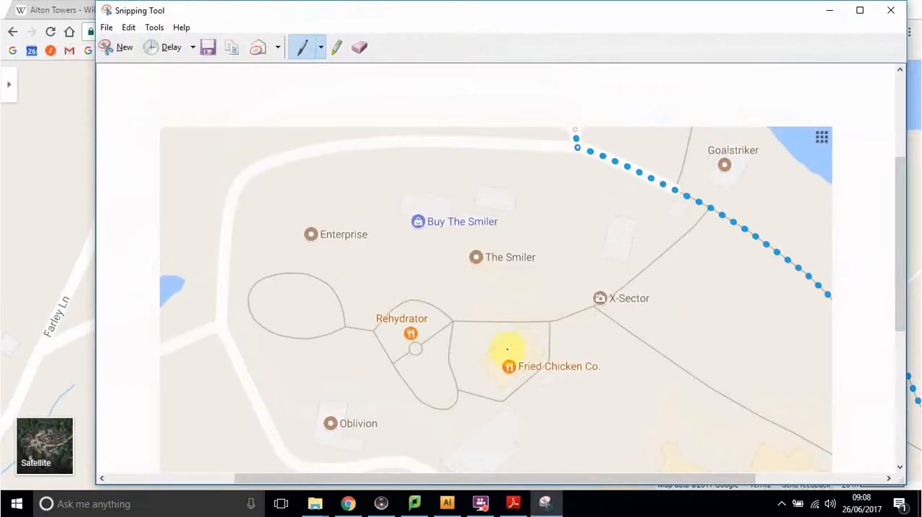
# Step: Switch back to Illustrator and paste the captured map into the X-Sector document
pyautogui.click(447, 503)
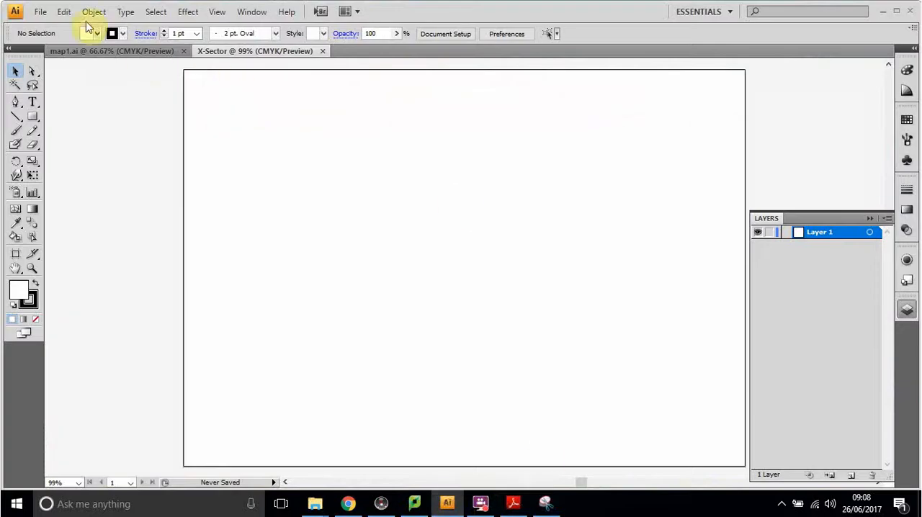
pyautogui.click(64, 12)
pyautogui.click(89, 90)
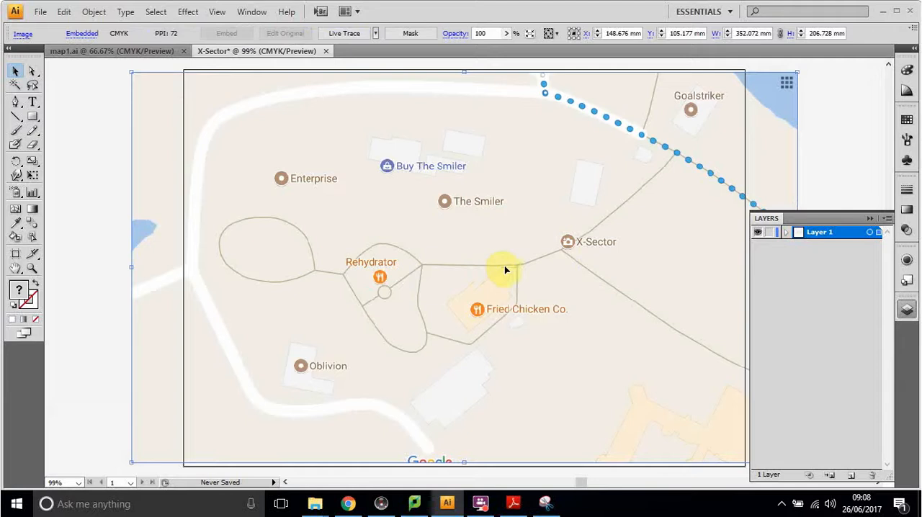
# Step: Rename the layer holding the pasted map image as bg, and check its visibility by hiding and showing it
pyautogui.click(787, 233)
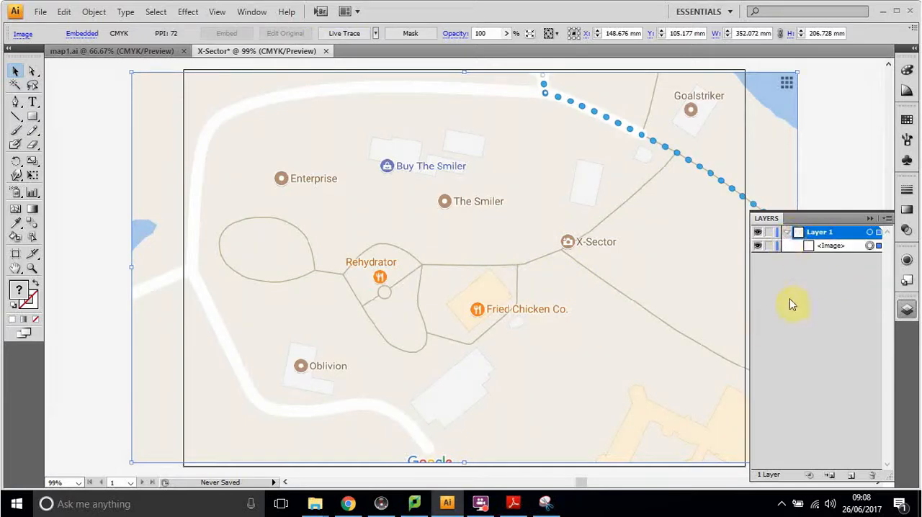
pyautogui.click(828, 247)
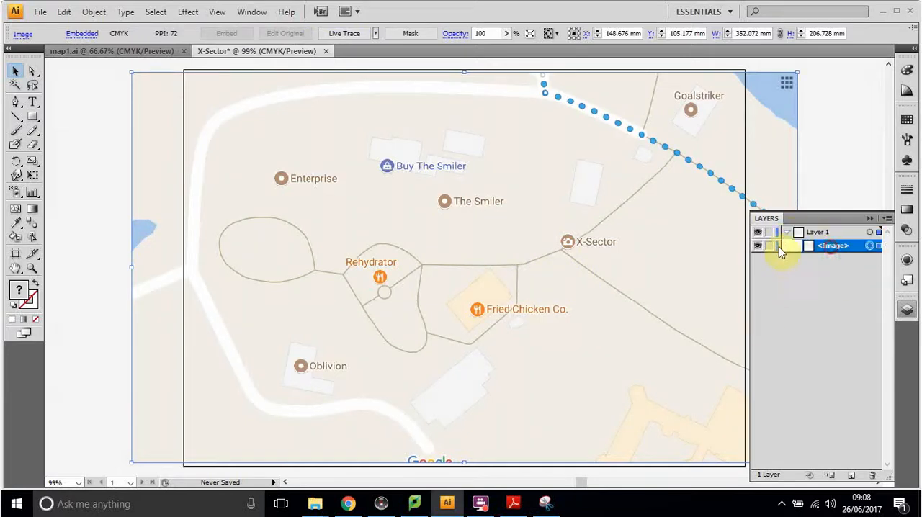
pyautogui.click(817, 238)
pyautogui.doubleClick(818, 237)
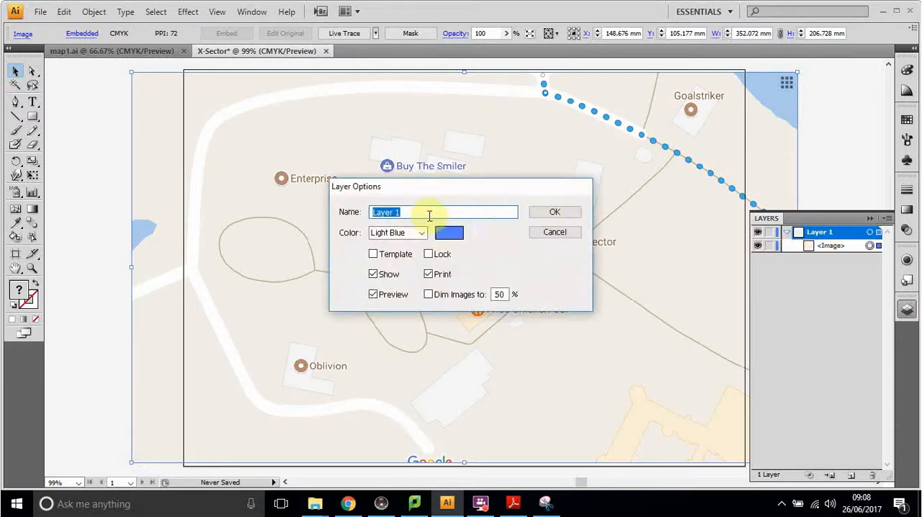
pyautogui.write('bg')
pyautogui.click(553, 212)
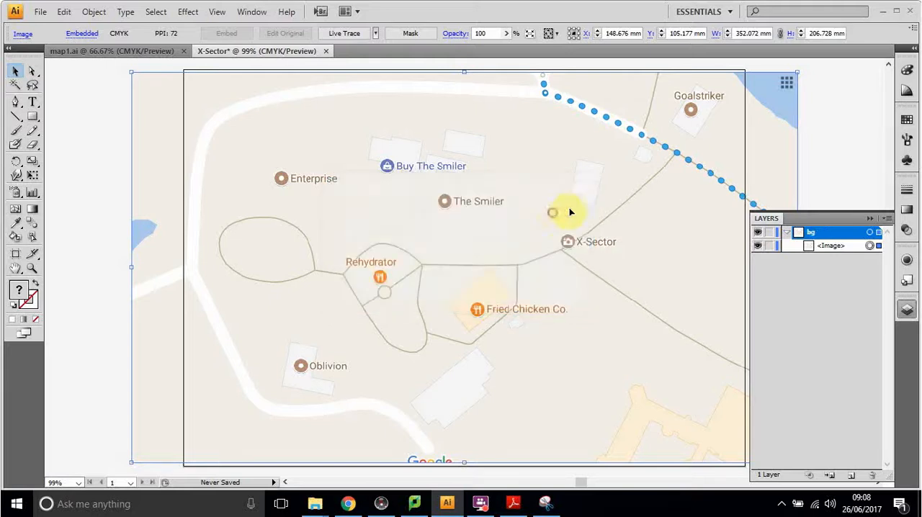
pyautogui.click(786, 232)
pyautogui.click(756, 234)
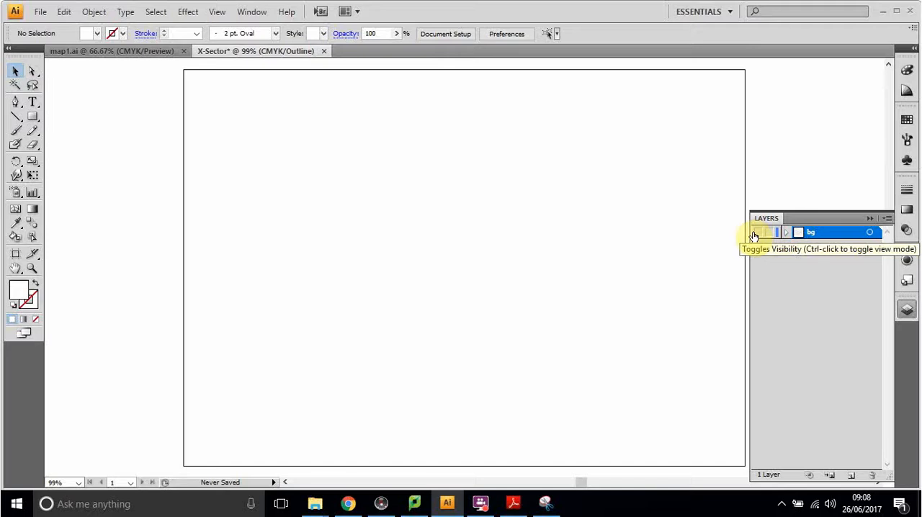
pyautogui.click(757, 235)
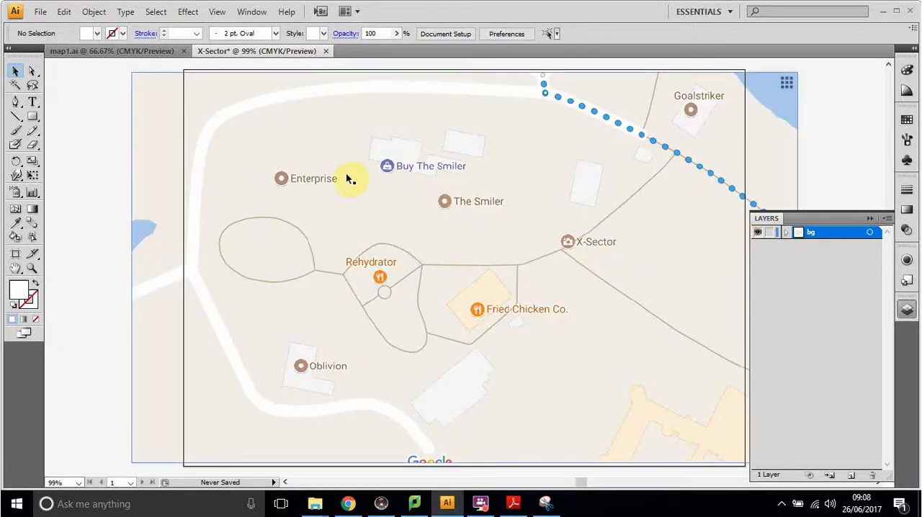
# Step: Try moving the map image and resizing it freely without keeping its proportions
pyautogui.click(14, 72)
pyautogui.moveTo(288, 155); pyautogui.dragTo(329, 160)
pyautogui.moveTo(175, 80); pyautogui.dragTo(572, 127)
pyautogui.moveTo(717, 296); pyautogui.dragTo(455, 272)
pyautogui.click(710, 321)
pyautogui.moveTo(448, 315)
pyautogui.mouseDown()
pyautogui.moveTo(452, 327)
pyautogui.moveTo(443, 311)
pyautogui.mouseUp()
pyautogui.moveTo(346, 141); pyautogui.dragTo(521, 202)
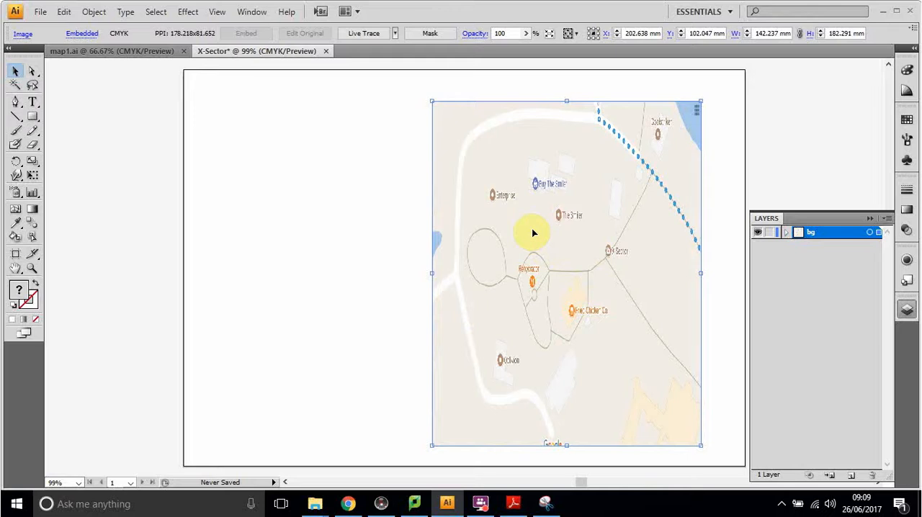
# Step: Undo the free resizing of the map image
pyautogui.hotkey('ctrl', 'z')
pyautogui.hotkey('ctrl', 'z')
pyautogui.hotkey('ctrl', 'z')
pyautogui.hotkey('ctrl', 'z')
pyautogui.hotkey('ctrl', 'z')
pyautogui.hotkey('ctrl', 'z')
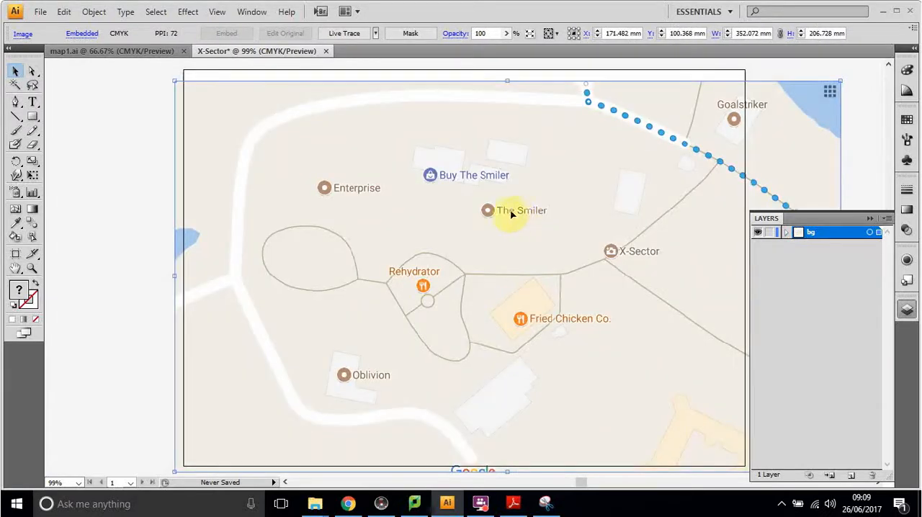
# Step: Scale the map image proportionally to about 287 x 168 mm and centre it across the artboard's width at X 148.5 mm
pyautogui.moveTo(174, 80); pyautogui.dragTo(377, 200)
pyautogui.moveTo(543, 290); pyautogui.dragTo(360, 259)
pyautogui.moveTo(656, 437); pyautogui.dragTo(745, 292)
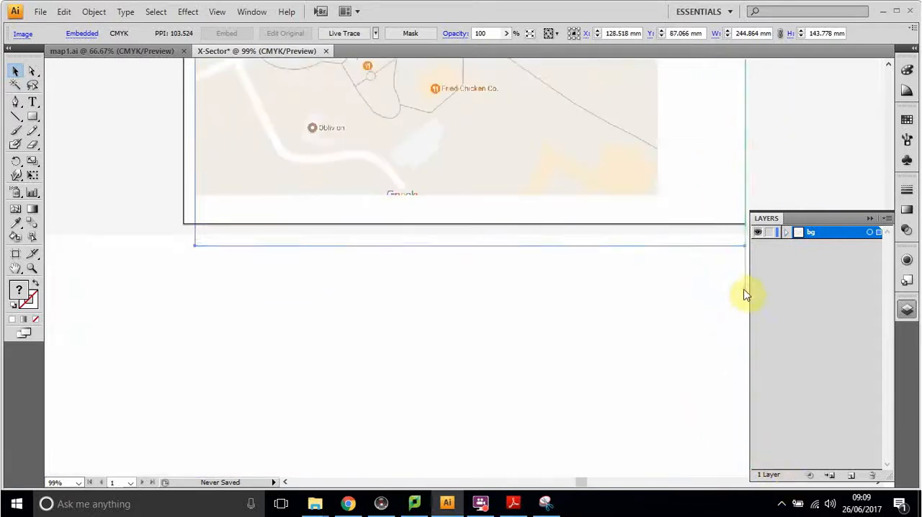
pyautogui.scroll(5, 737, 284)
pyautogui.moveTo(532, 268)
pyautogui.mouseDown()
pyautogui.moveTo(531, 251)
pyautogui.moveTo(528, 274)
pyautogui.mouseUp()
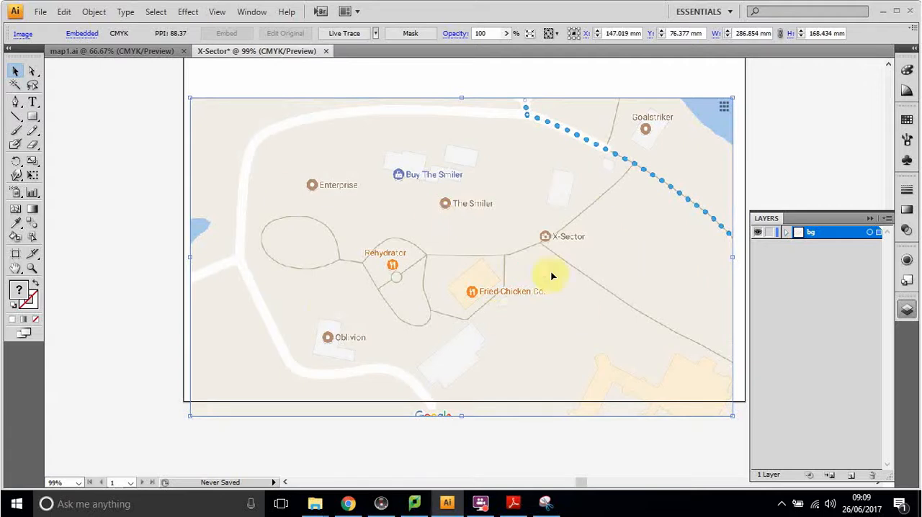
pyautogui.moveTo(534, 276); pyautogui.dragTo(537, 272)
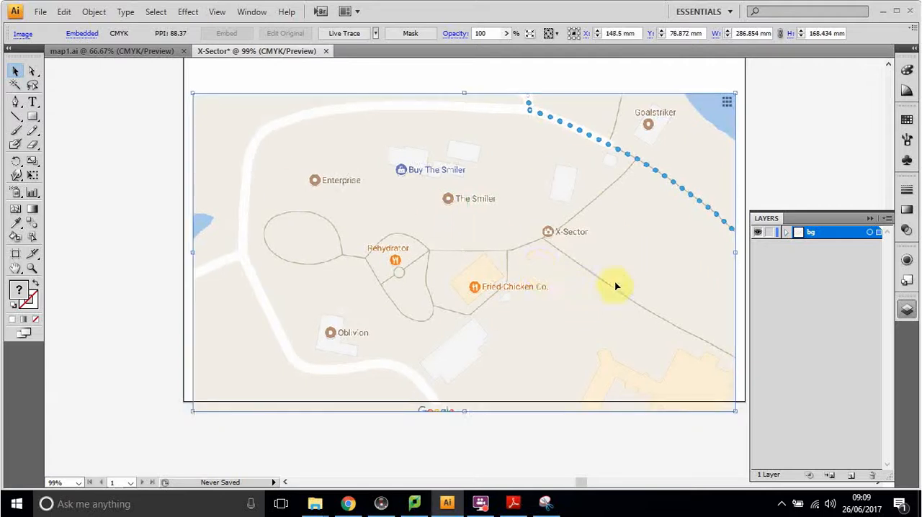
# Step: Lock the bg layer and add a layer named Paths above it, checking the finished map in map1.ai for reference
pyautogui.click(769, 232)
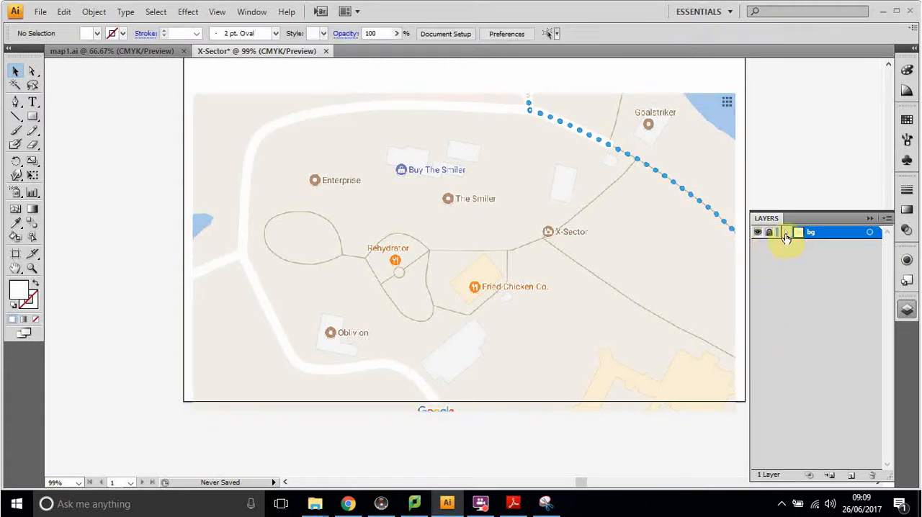
pyautogui.click(852, 476)
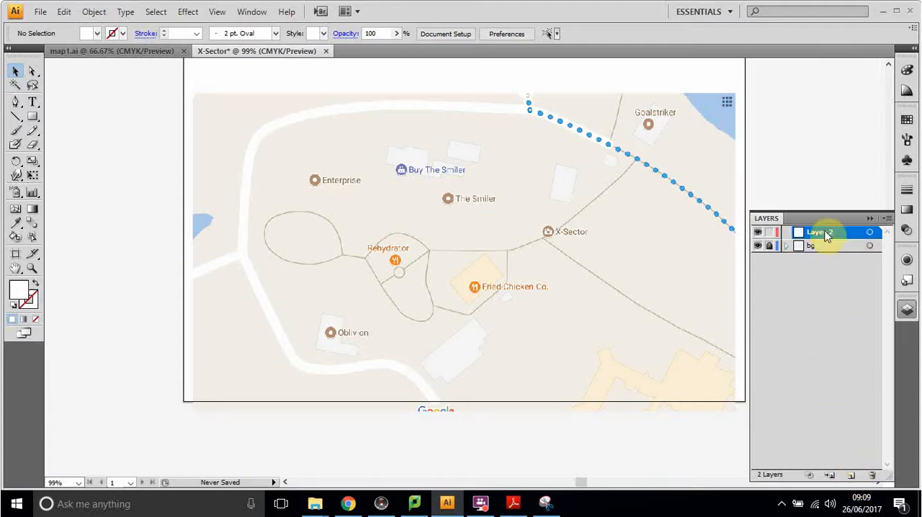
pyautogui.doubleClick(825, 238)
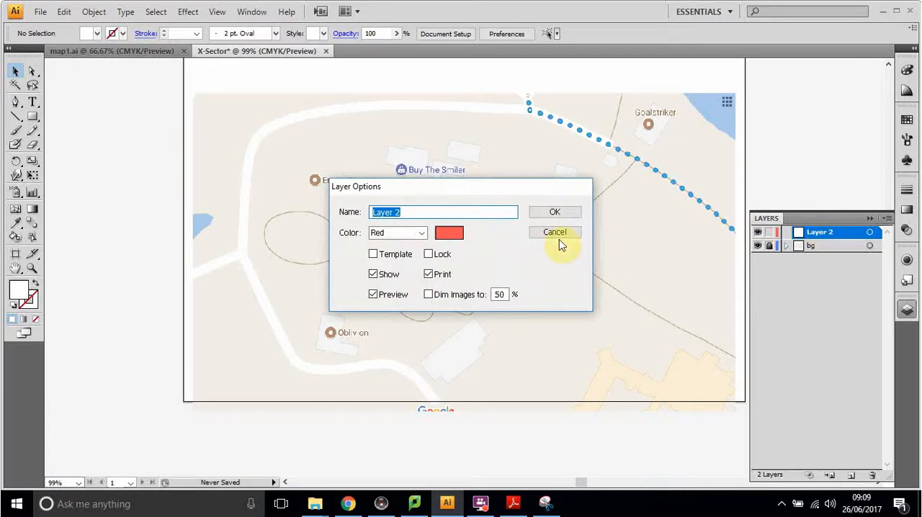
pyautogui.write('Paths')
pyautogui.click(556, 213)
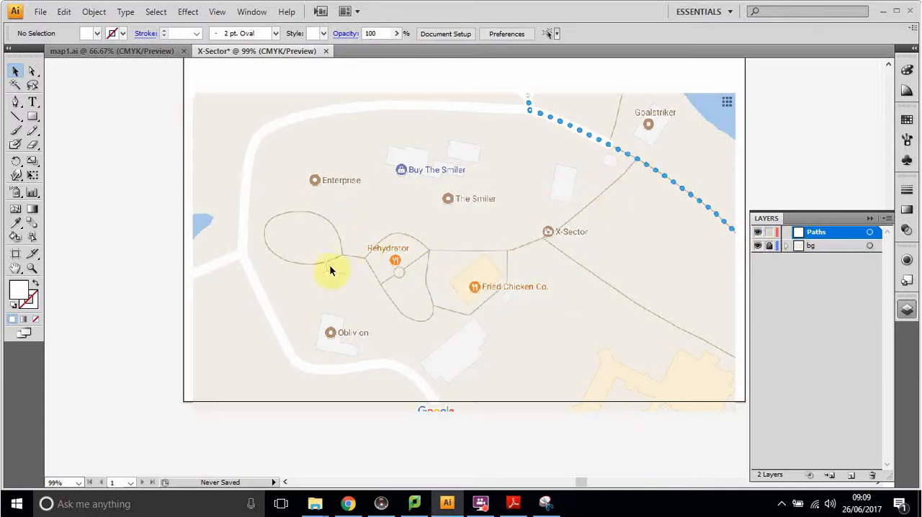
pyautogui.click(130, 52)
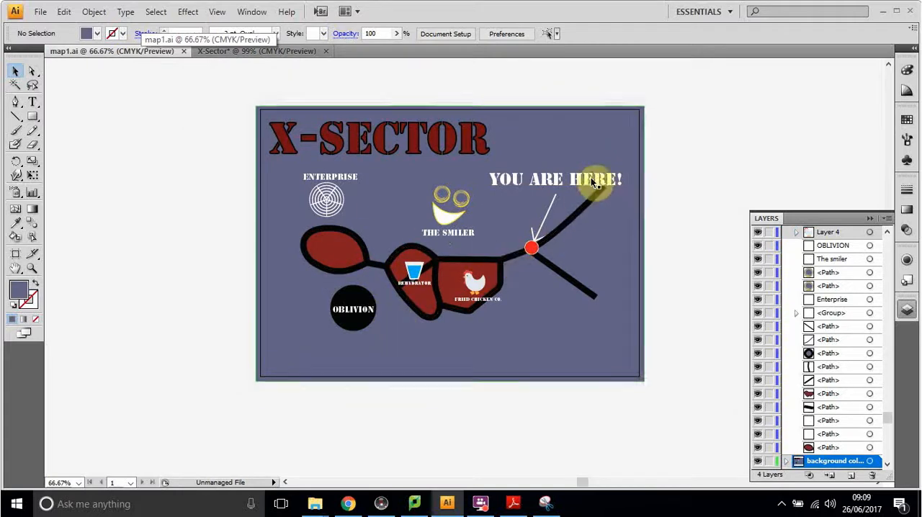
pyautogui.click(291, 54)
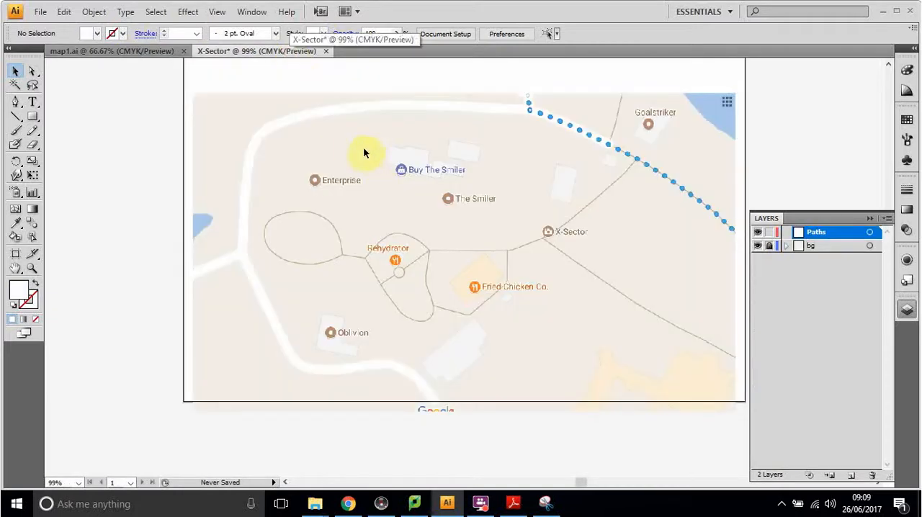
# Step: Start saving the X-Sector document and choose the Park Map folder inside 8 Computing on the N: drive
pyautogui.click(40, 11)
pyautogui.click(79, 171)
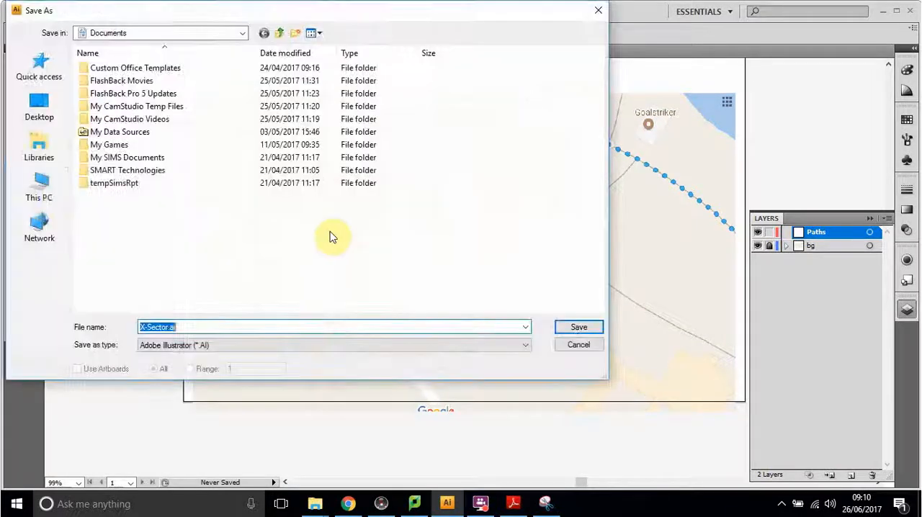
pyautogui.click(50, 189)
pyautogui.scroll(-1, 247, 189)
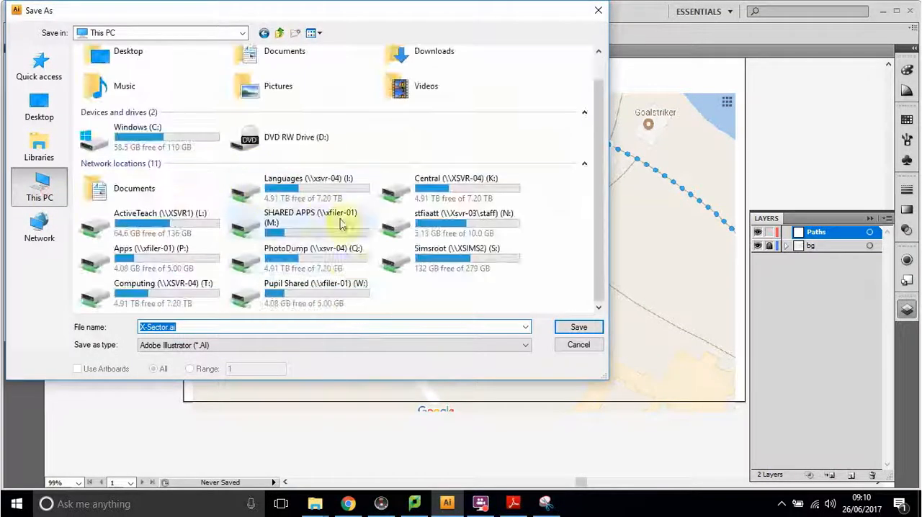
pyautogui.doubleClick(492, 228)
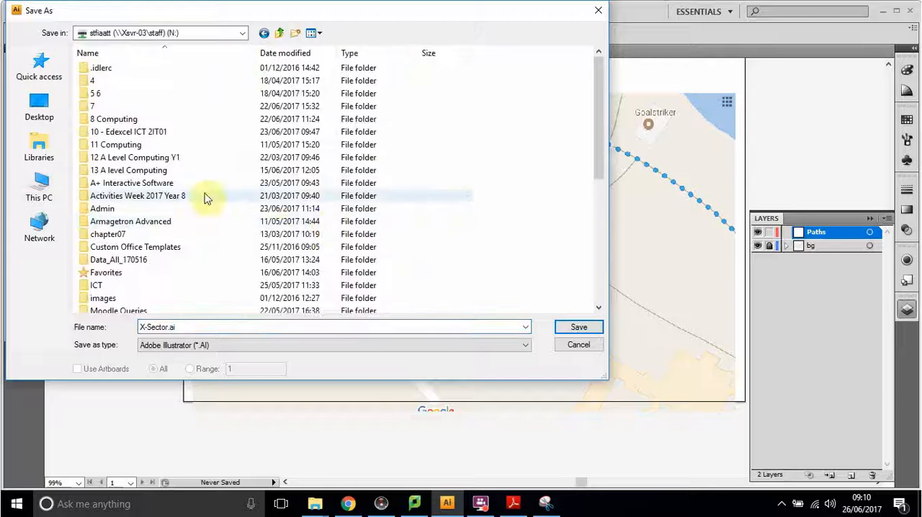
pyautogui.doubleClick(104, 124)
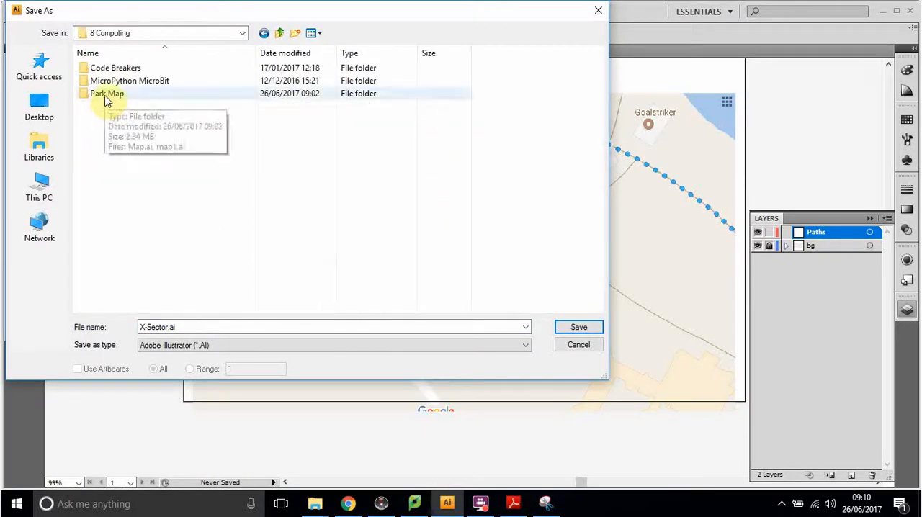
pyautogui.doubleClick(105, 96)
# Step: Save the file as X-Sector.ai in Illustrator CS4 format with the default options, and close the document
pyautogui.click(202, 326)
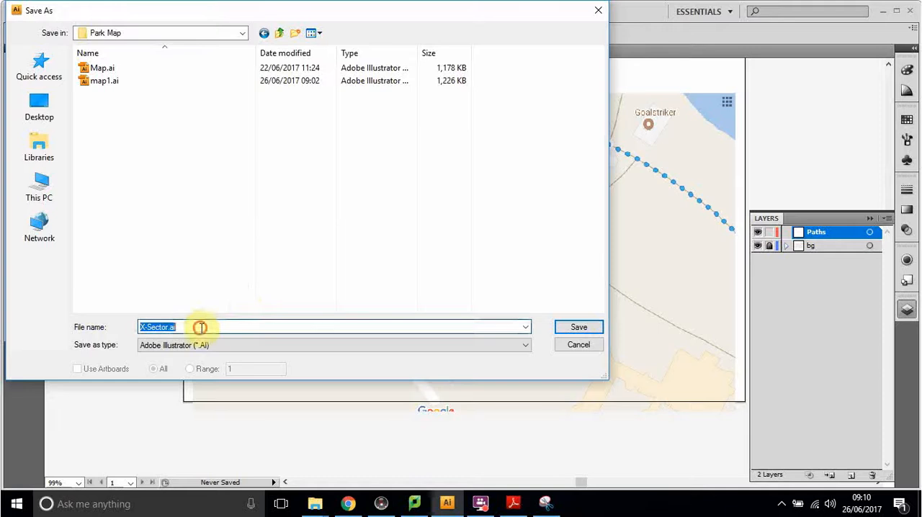
pyautogui.click(226, 330)
pyautogui.doubleClick(172, 332)
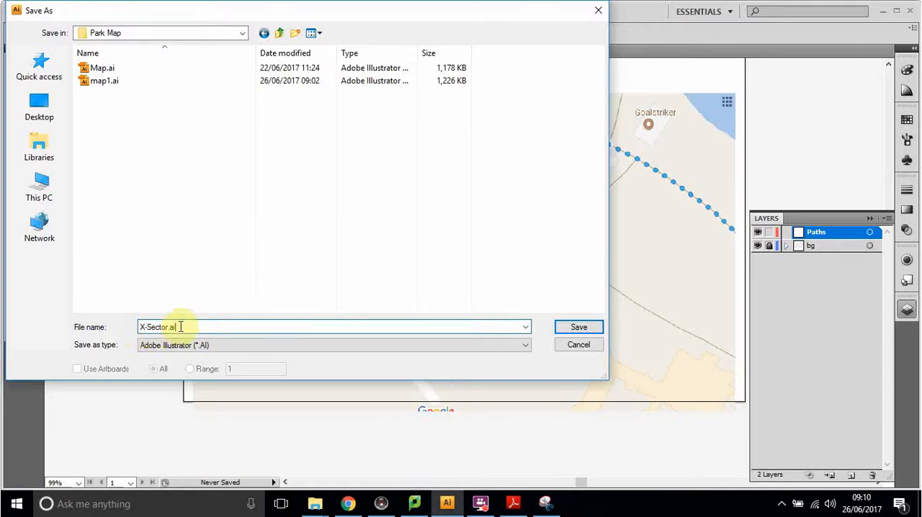
pyautogui.moveTo(180, 326); pyautogui.dragTo(169, 327)
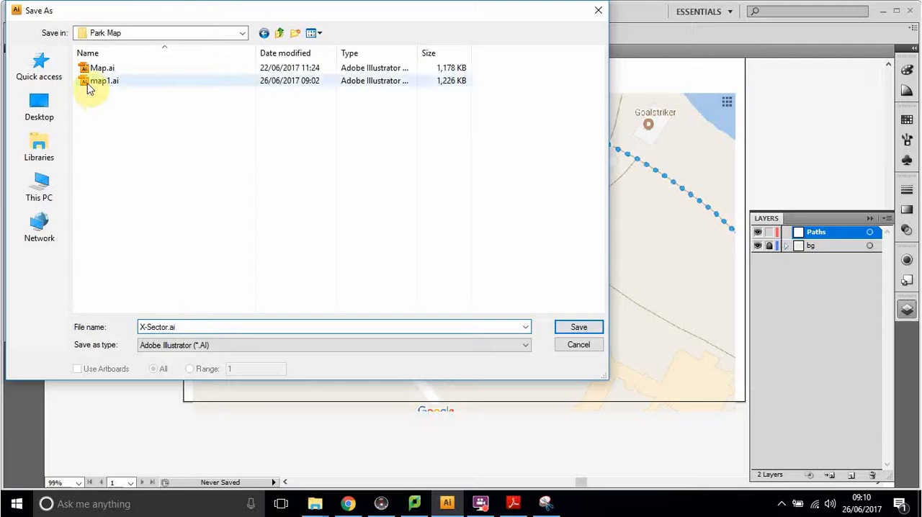
pyautogui.click(577, 329)
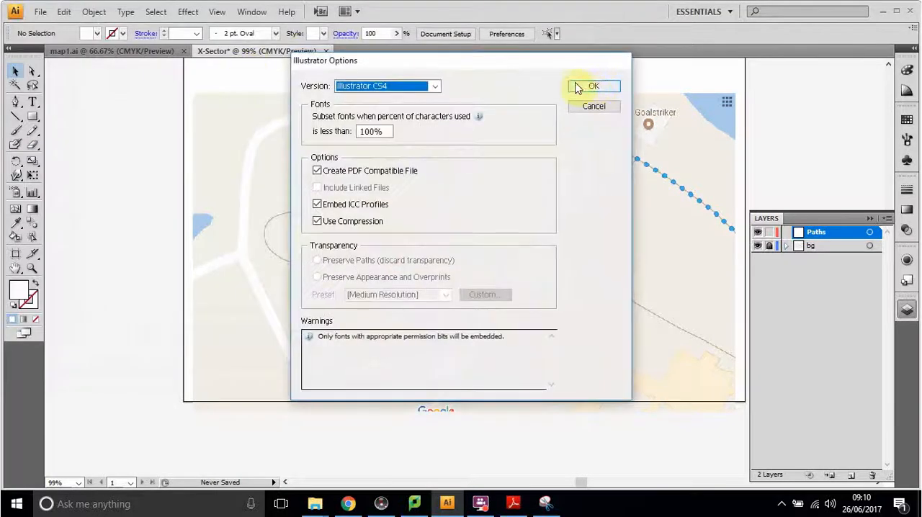
pyautogui.click(592, 87)
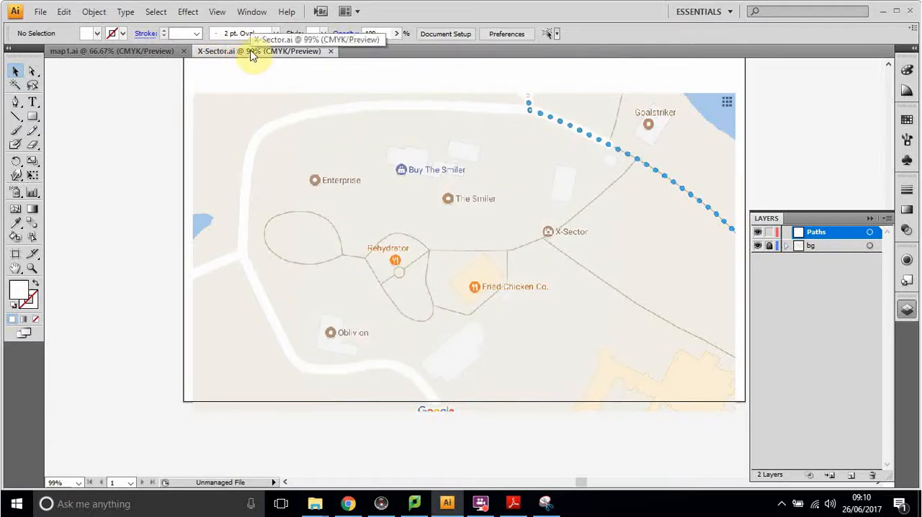
pyautogui.click(331, 52)
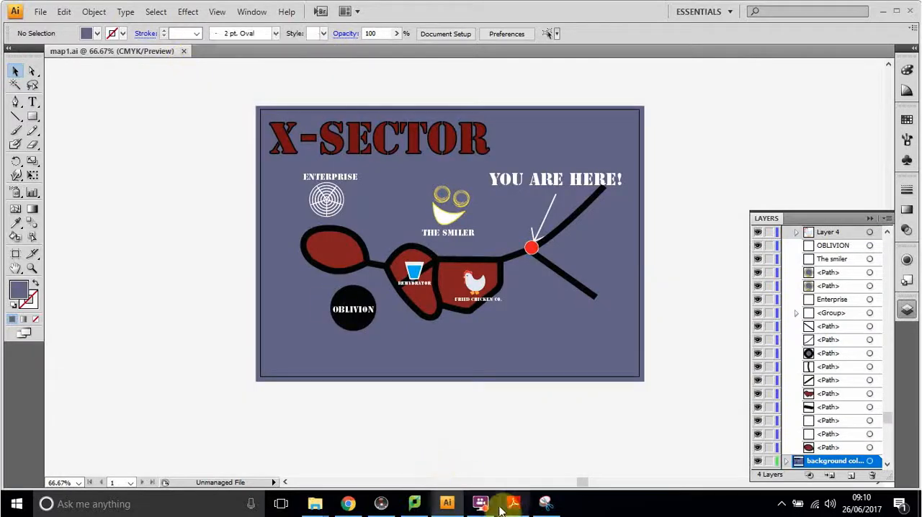
pyautogui.moveTo(492, 510)
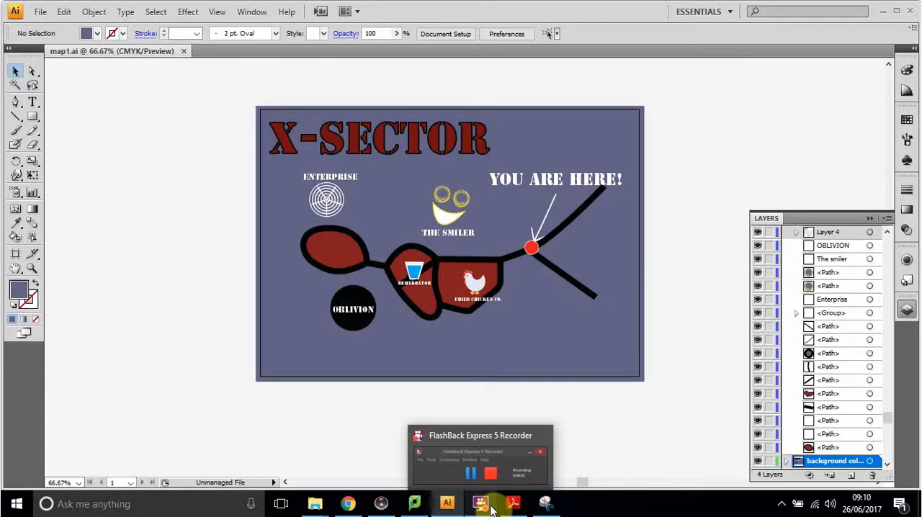
pyautogui.hotkey('ctrl', 'alt', 's')
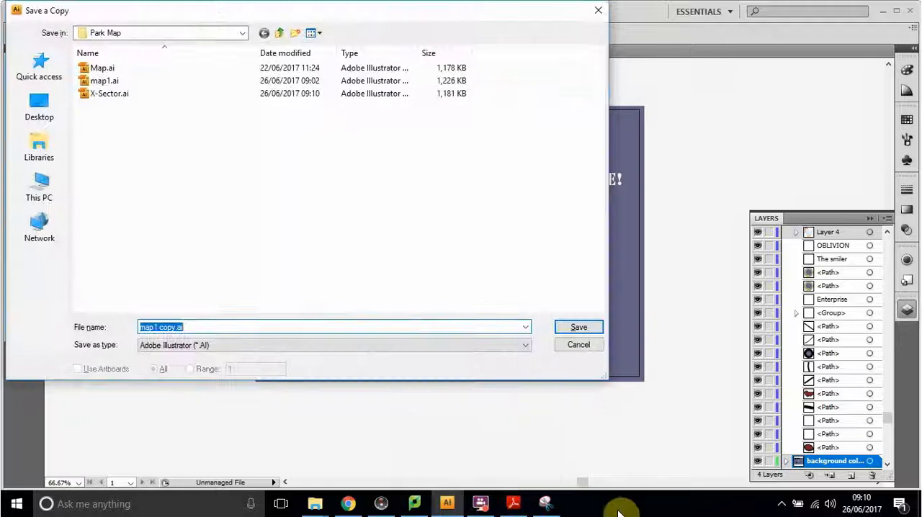